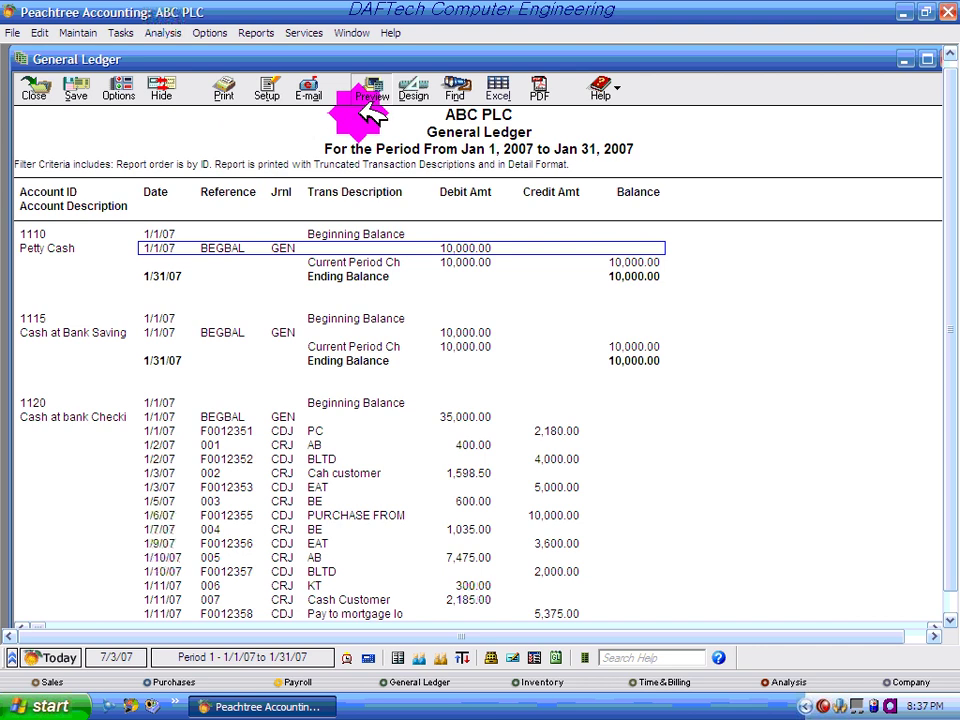
Step: In the General Ledger report options, set the time frame to a Range ending at Period 3, (3/31/07)
click(116, 88)
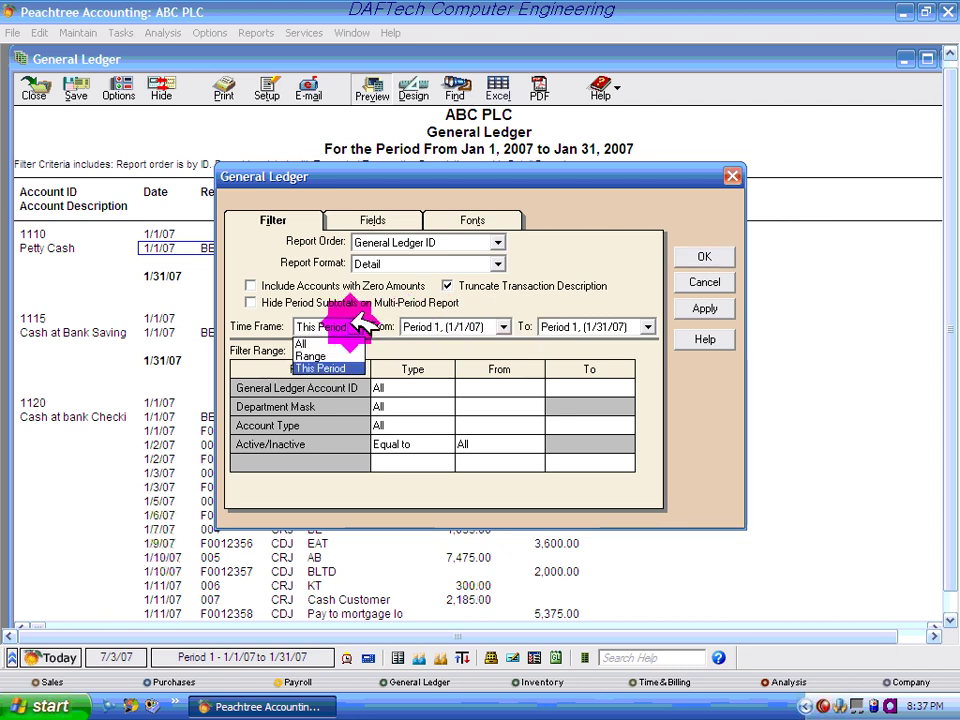
click(314, 338)
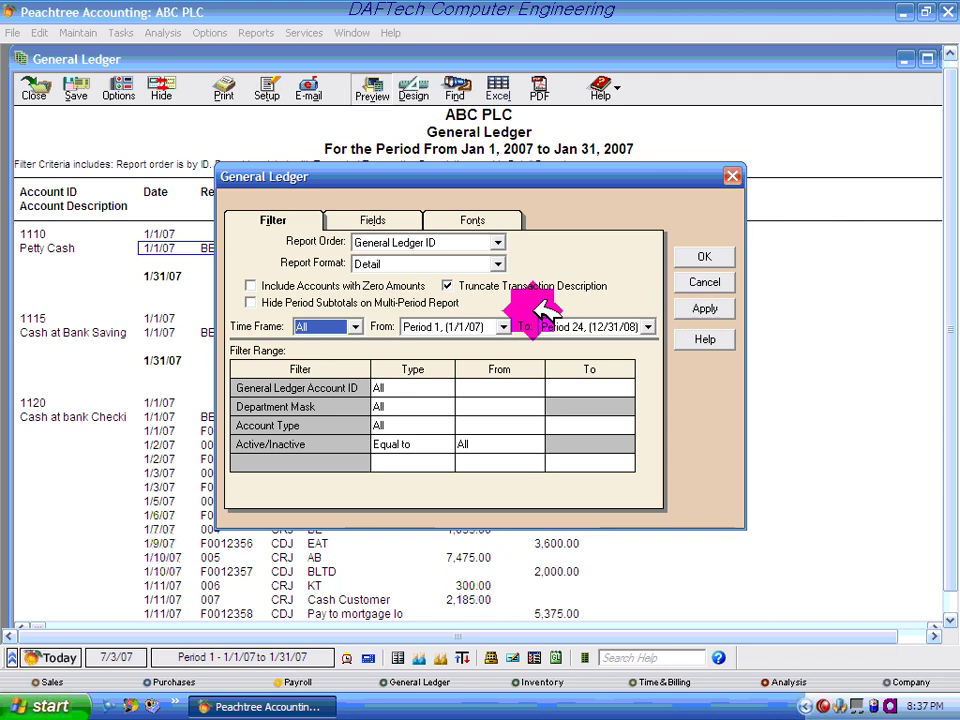
click(306, 326)
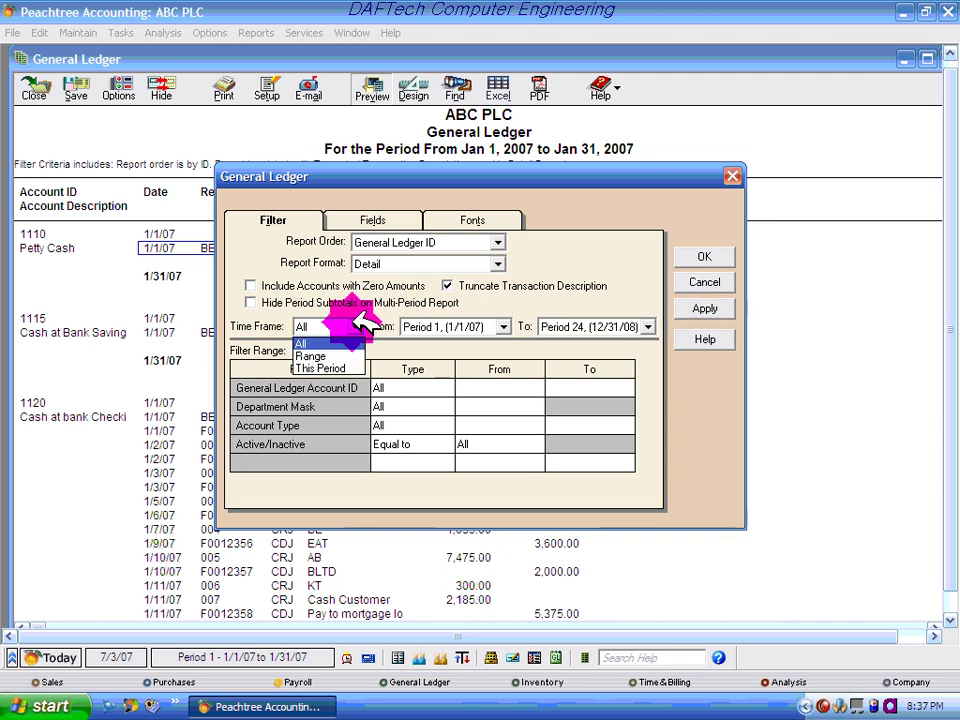
click(318, 357)
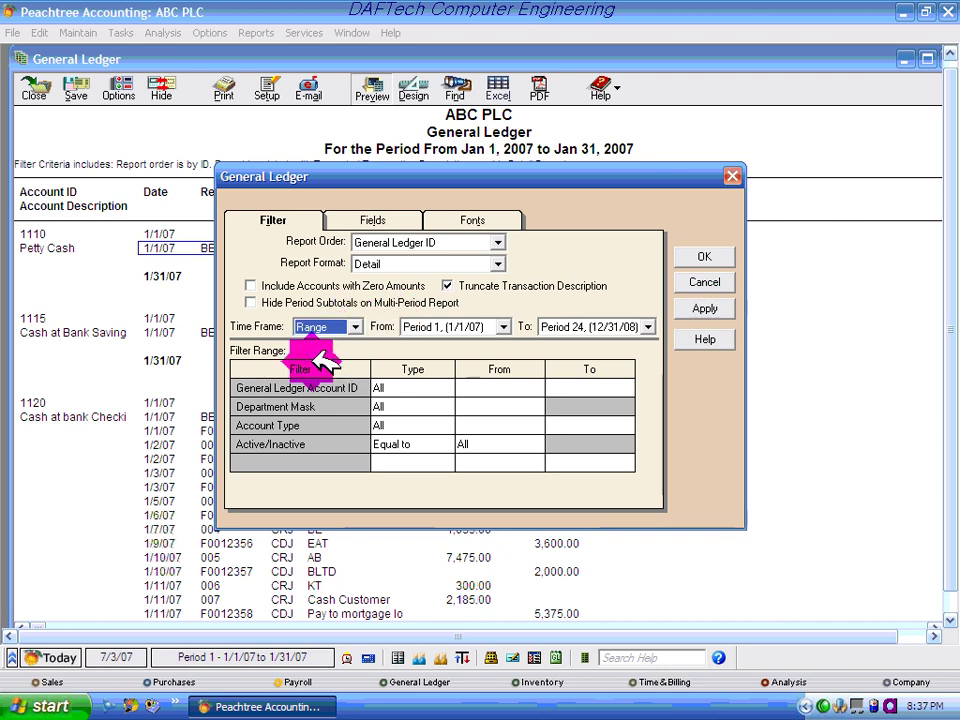
click(647, 327)
drag(651, 385, 583, 357)
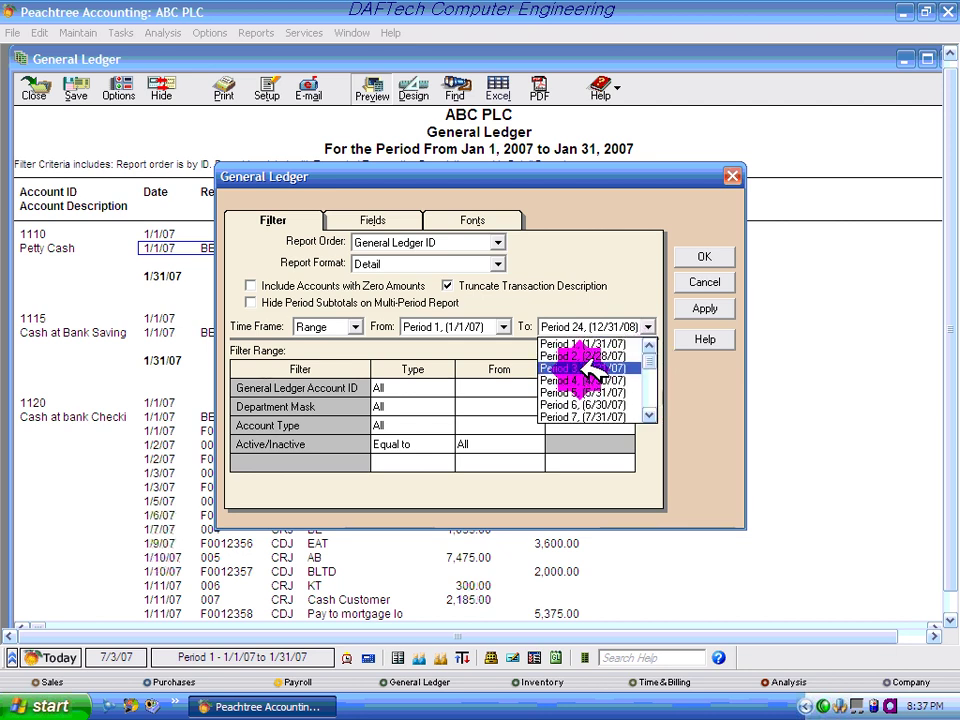
click(588, 368)
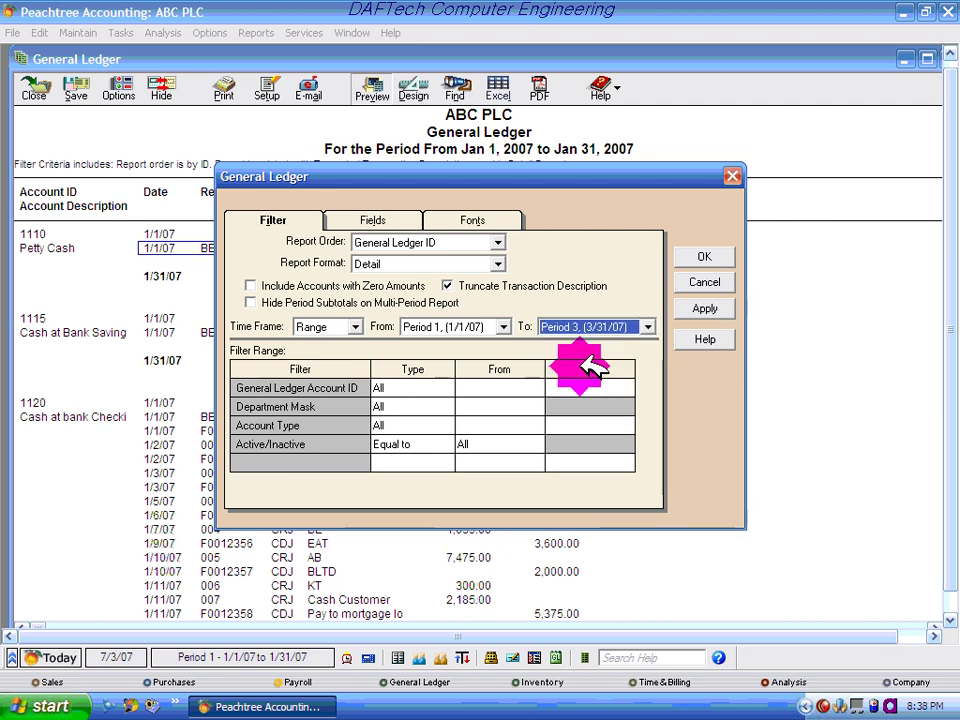
Step: Change the range's end to Period 1, (1/31/07) and switch the time frame to This Period
click(646, 327)
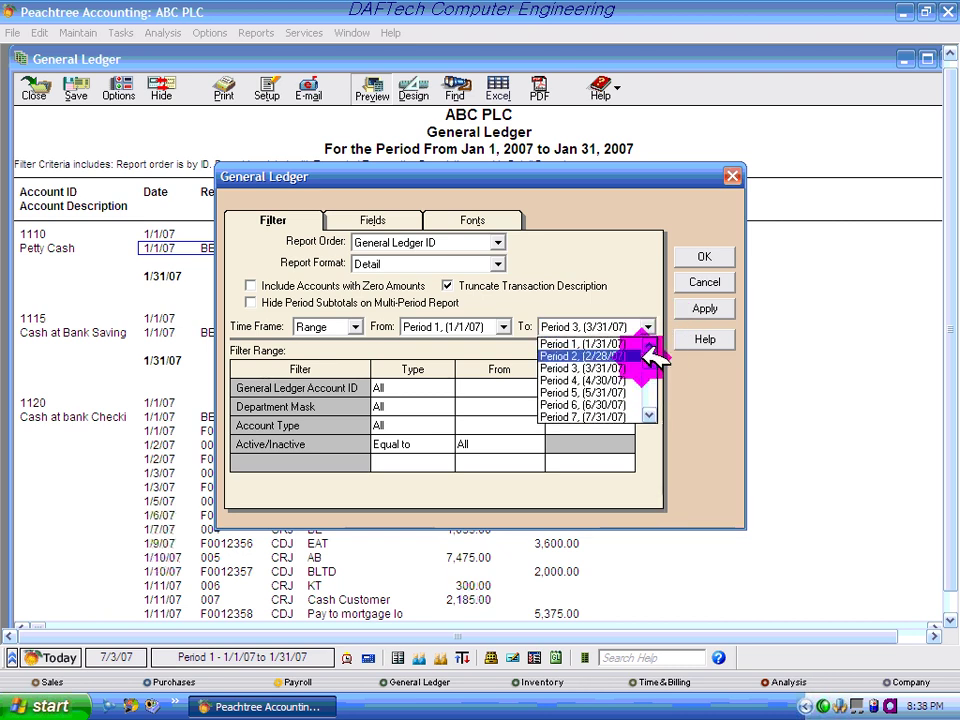
click(628, 344)
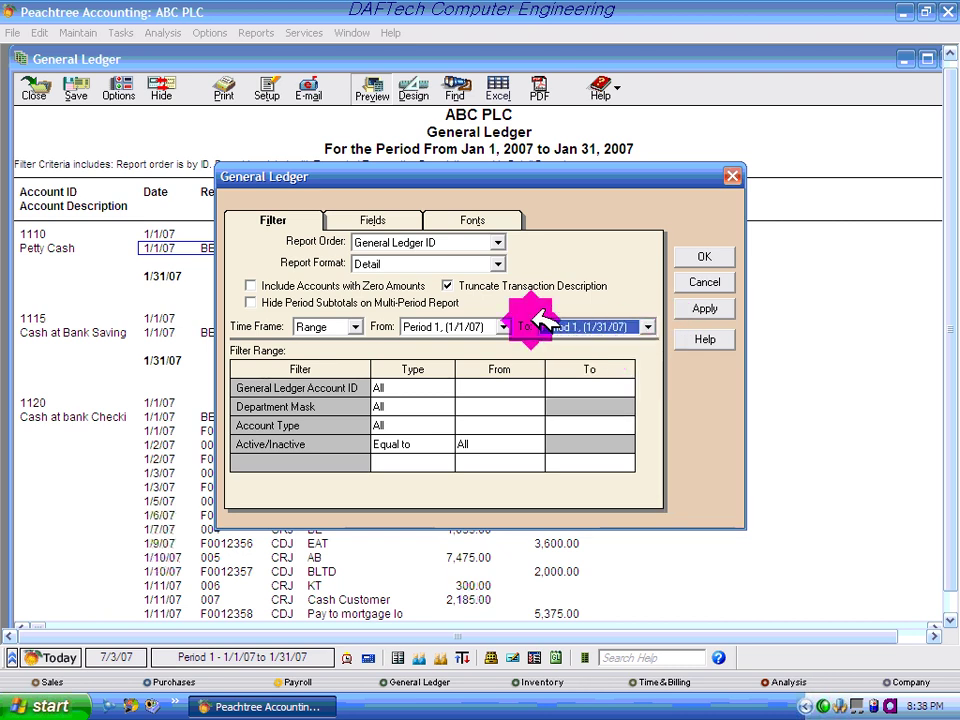
click(646, 327)
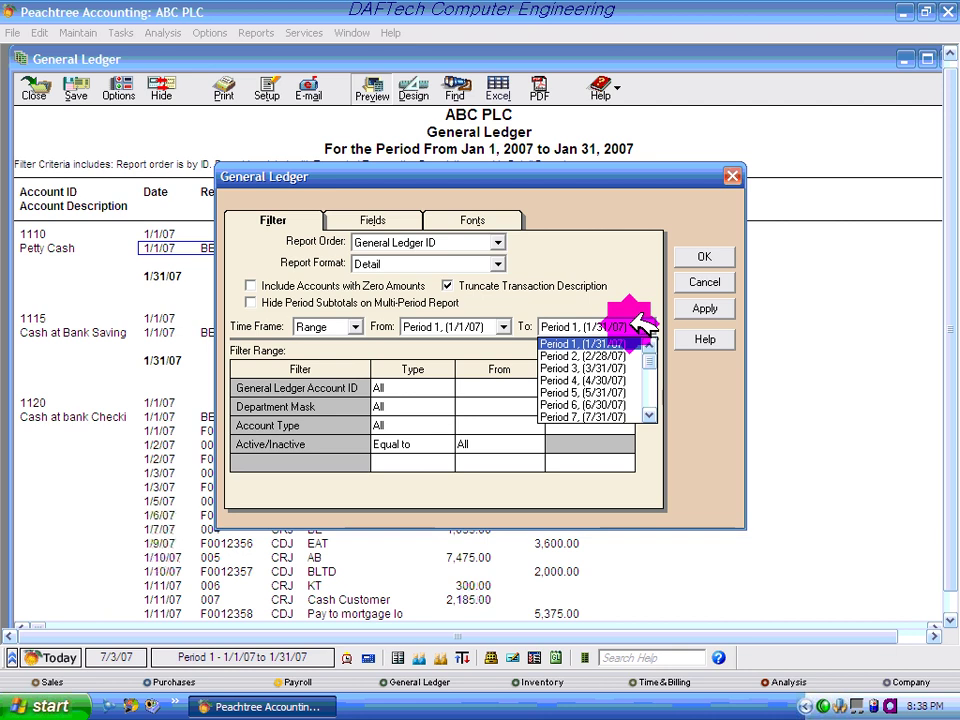
click(354, 325)
click(354, 325)
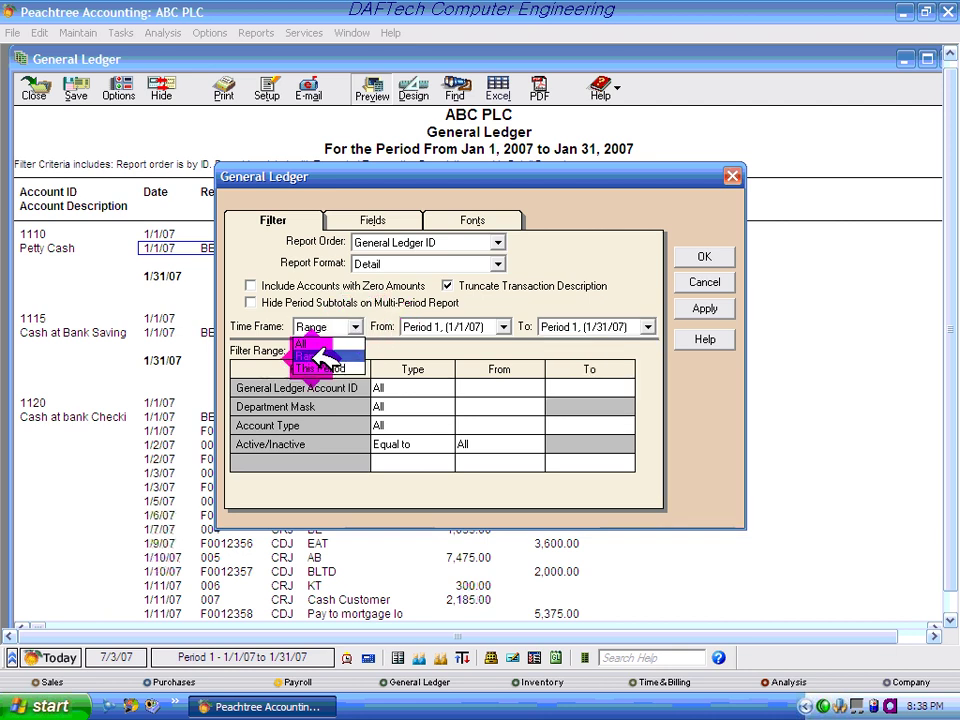
click(338, 368)
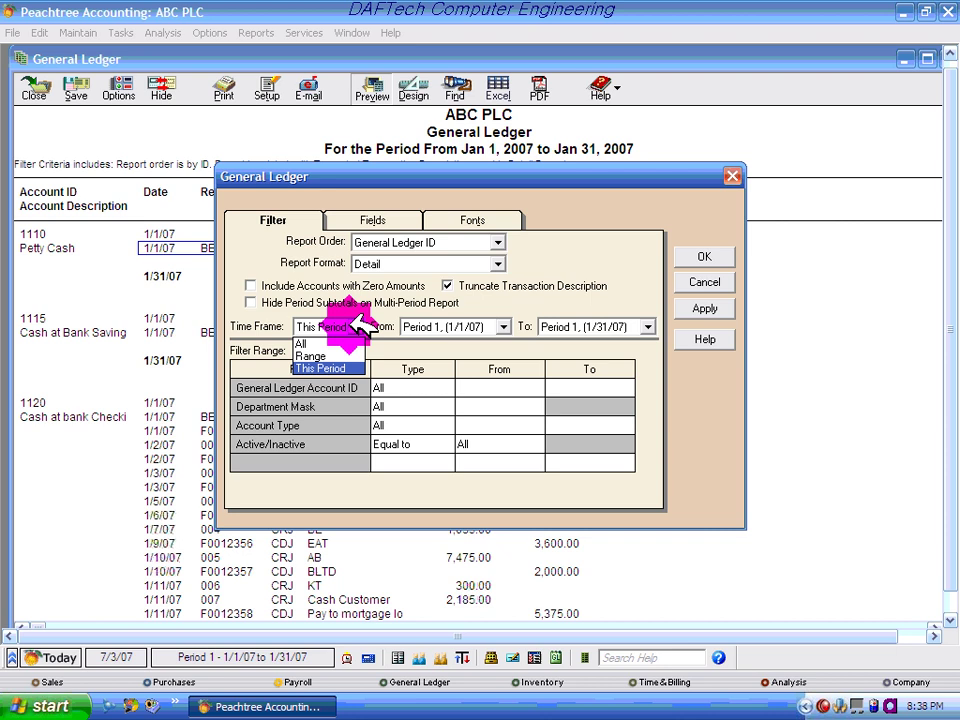
Step: Try the All time frame and return the setting to This Period
click(301, 343)
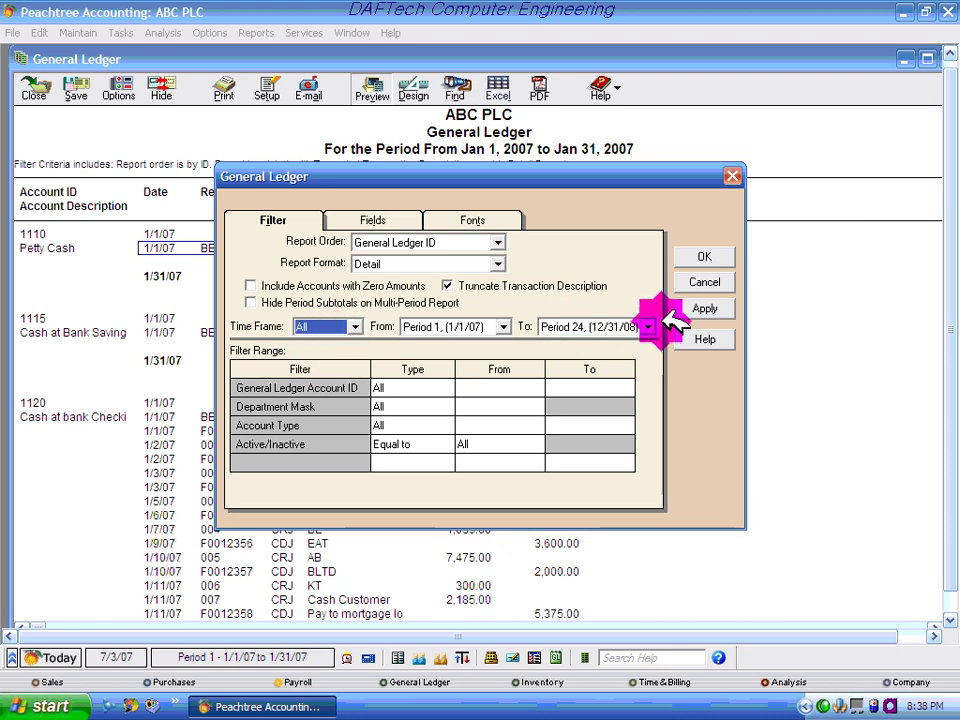
click(350, 326)
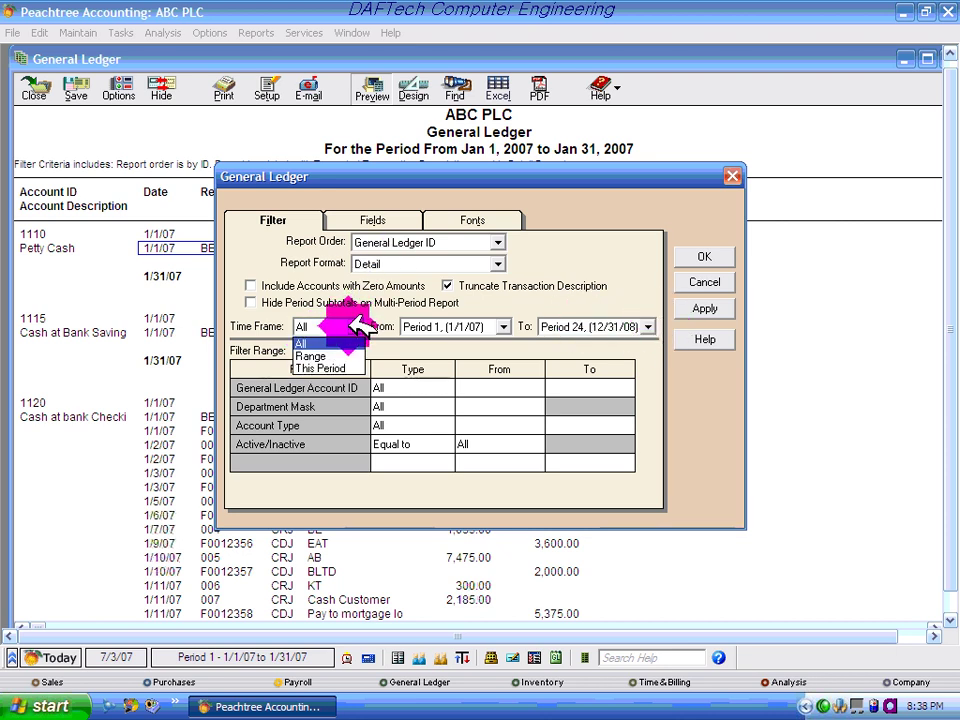
click(316, 366)
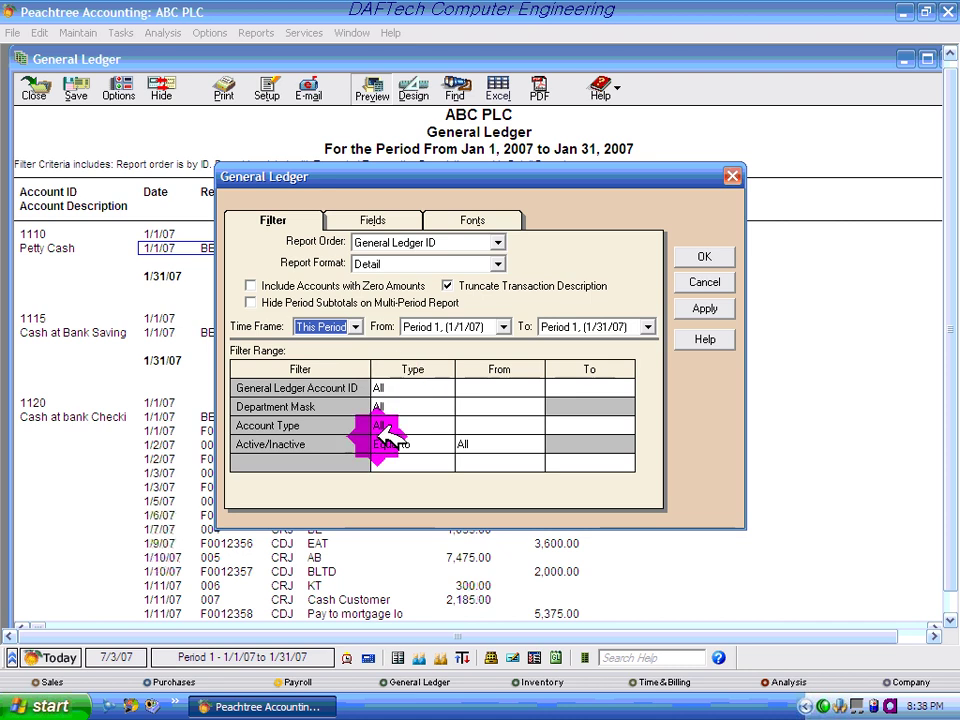
Step: Filter the report to an Account Type equal to Cash, generate it, and look through the listed transactions
click(452, 424)
click(467, 424)
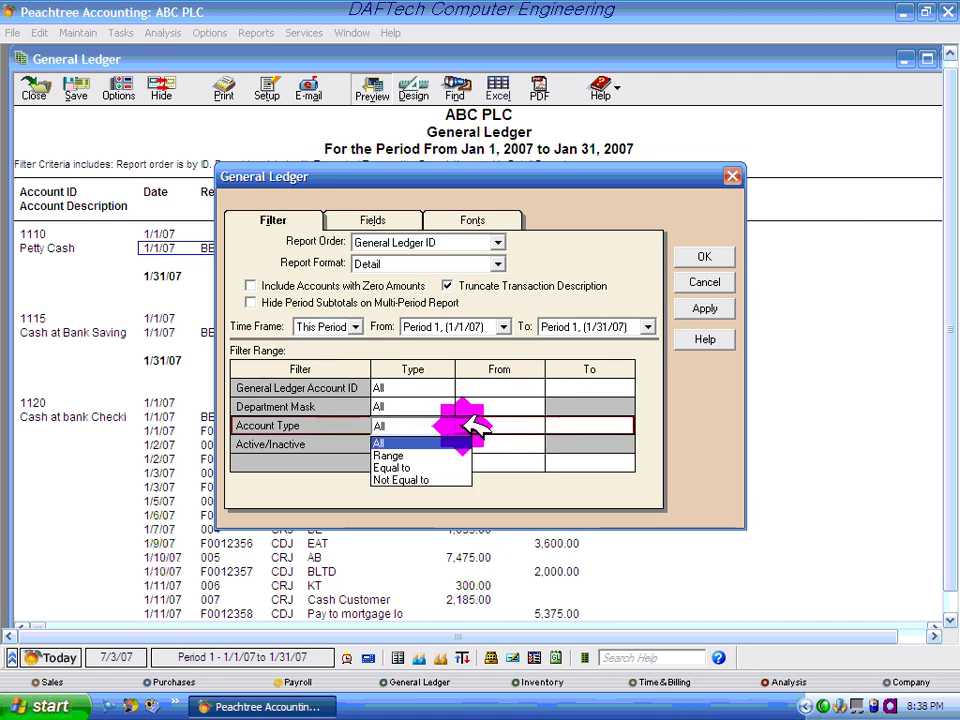
click(418, 467)
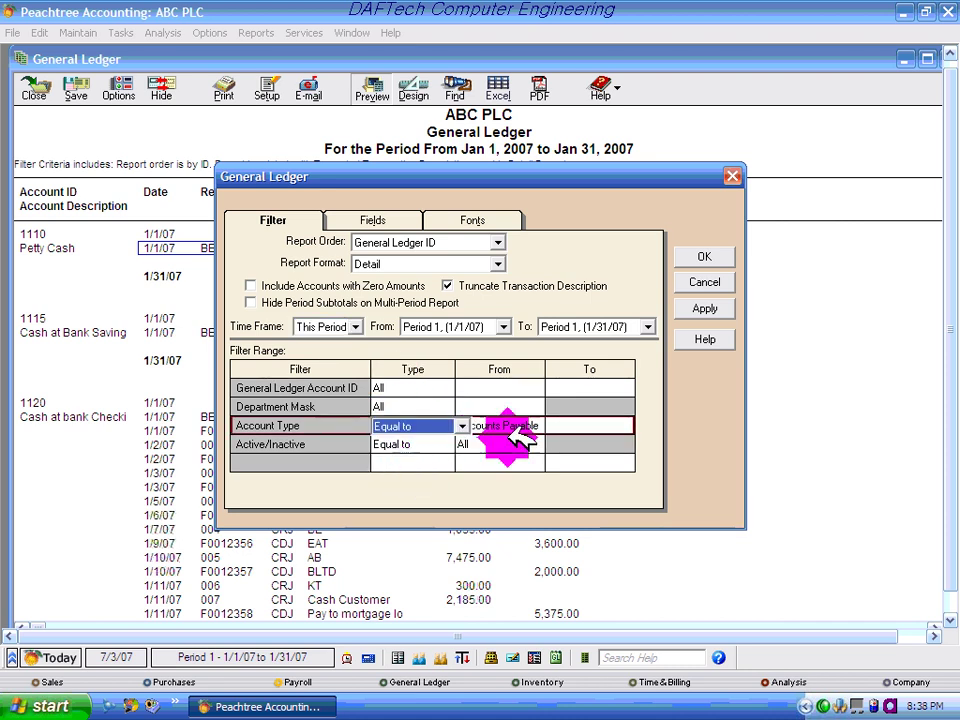
click(525, 425)
click(540, 426)
click(485, 478)
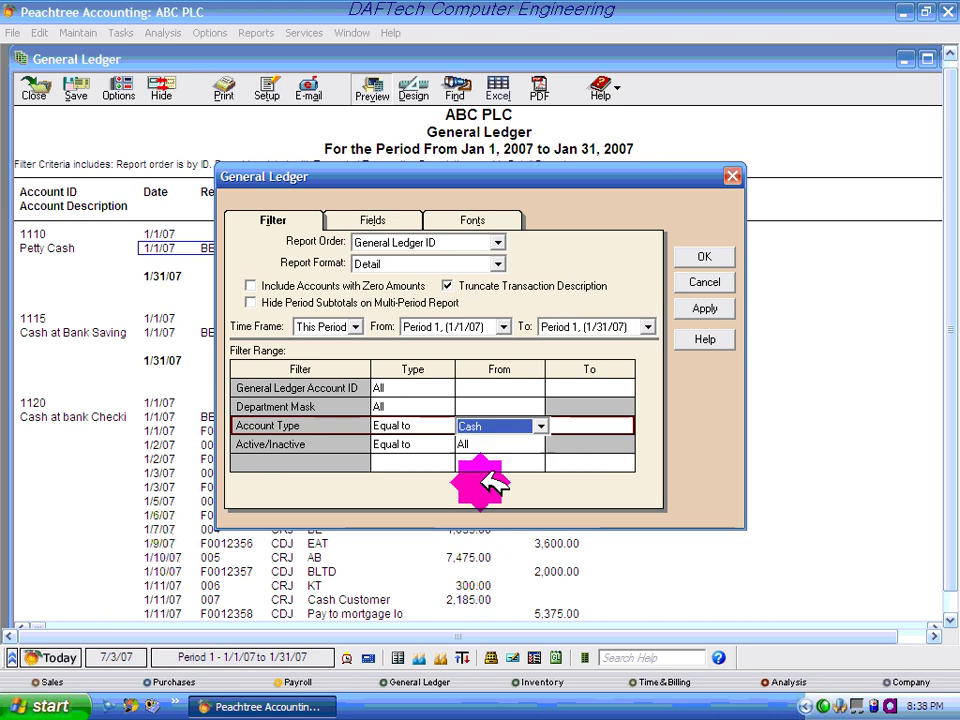
click(710, 256)
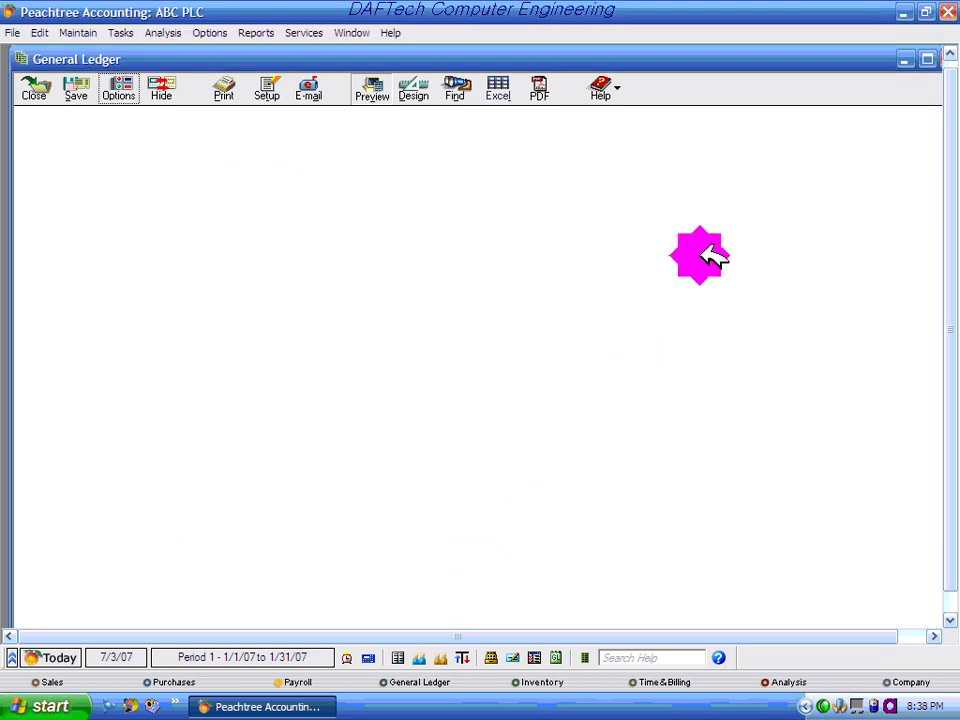
scroll(512, 310, down, 3)
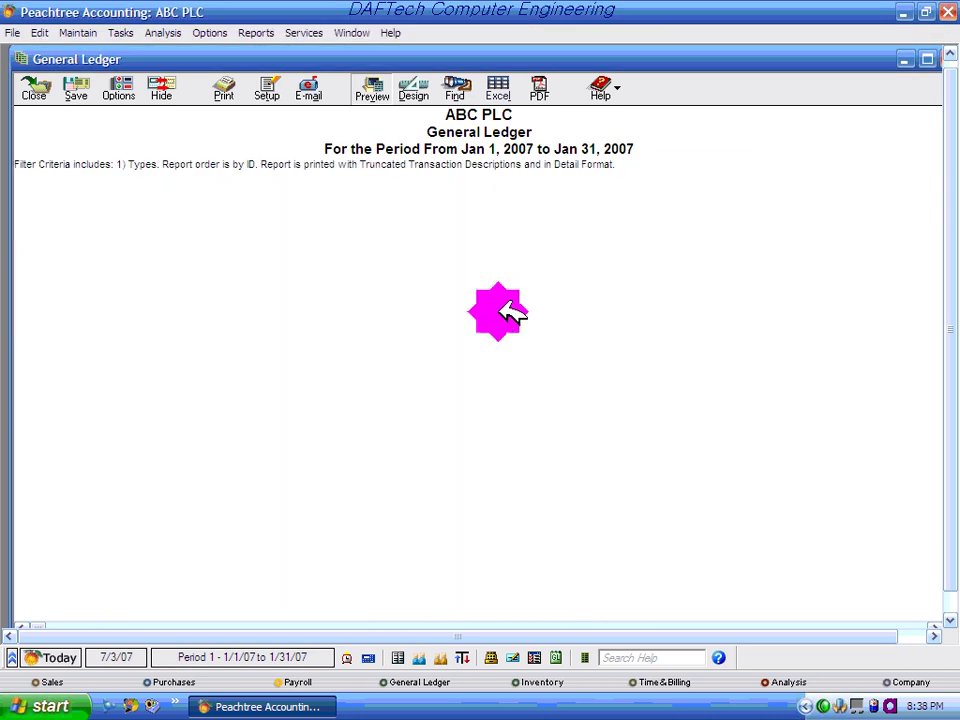
scroll(510, 313, down, 10)
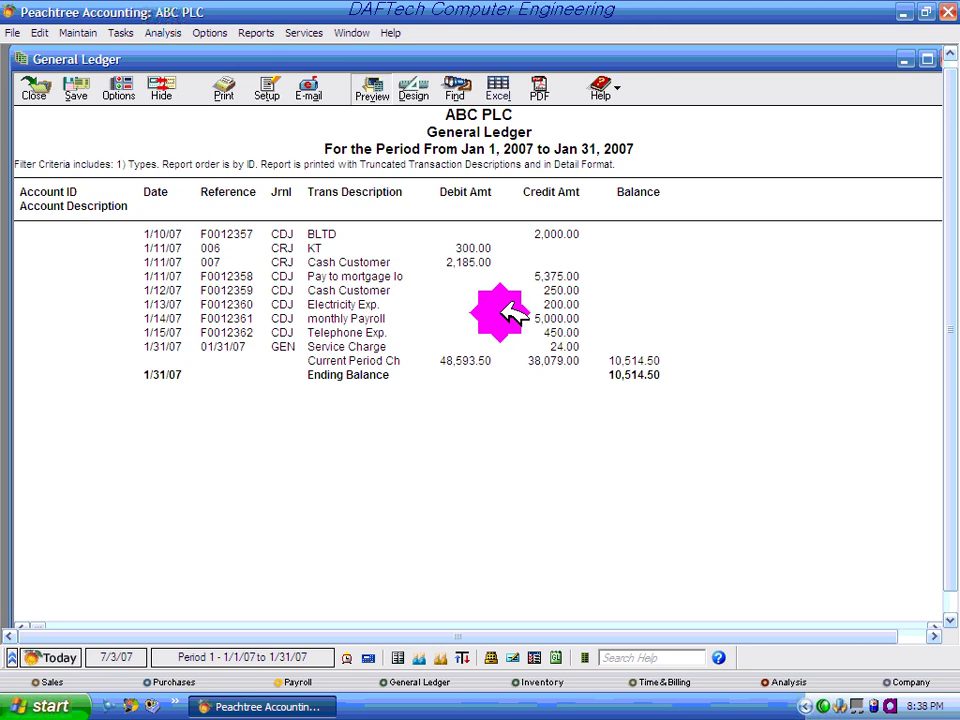
scroll(510, 313, up, 8)
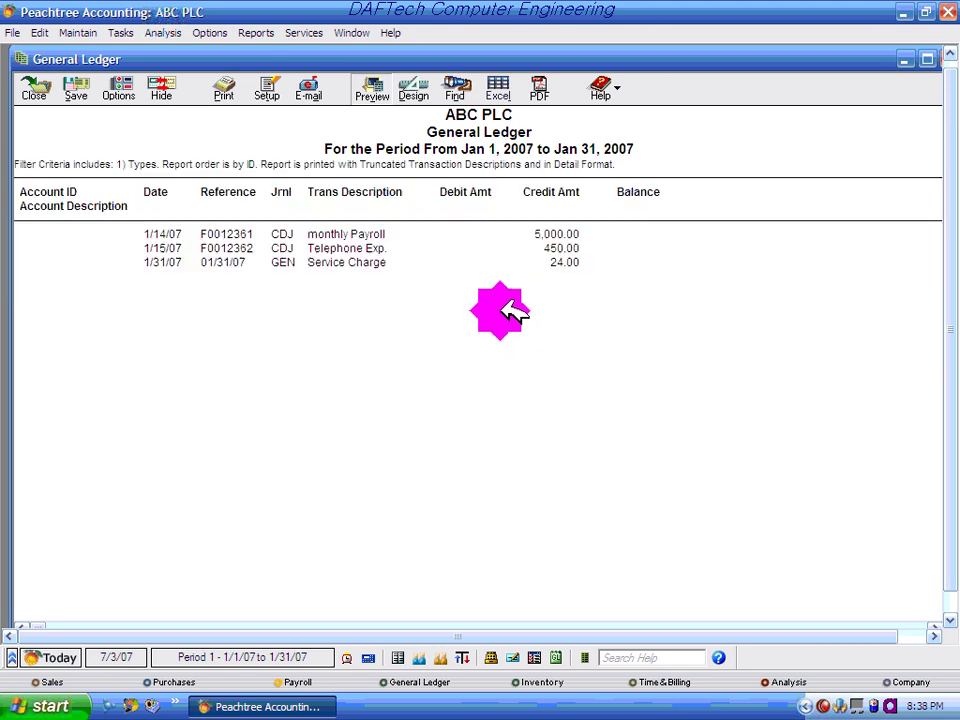
Step: Reset the Account Type filter to All in the report options and regenerate the General Ledger
click(120, 88)
click(425, 425)
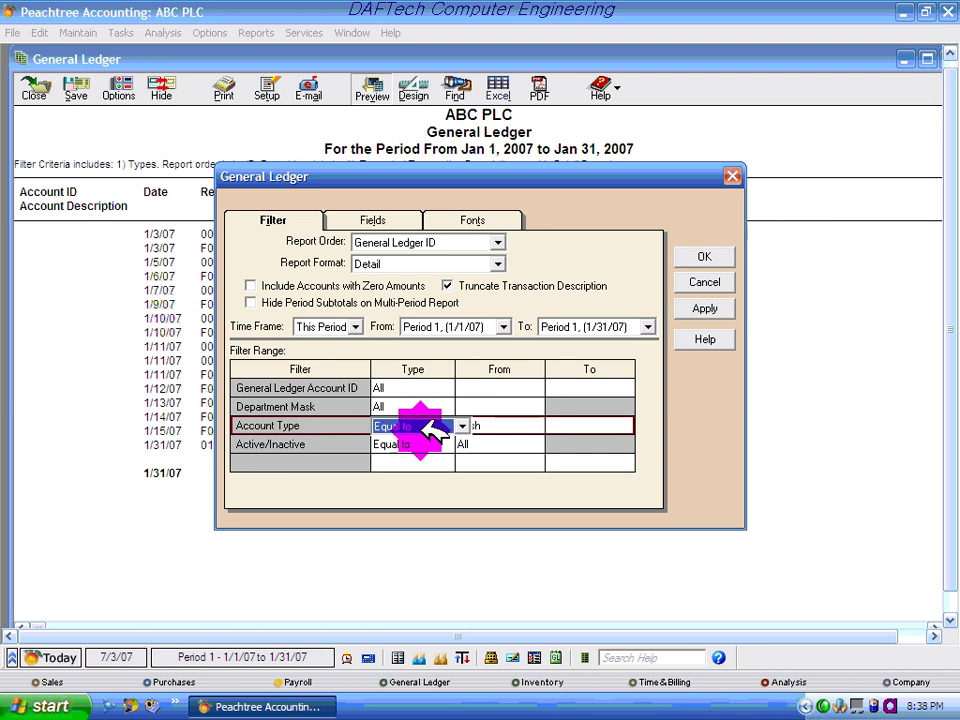
click(460, 426)
click(425, 438)
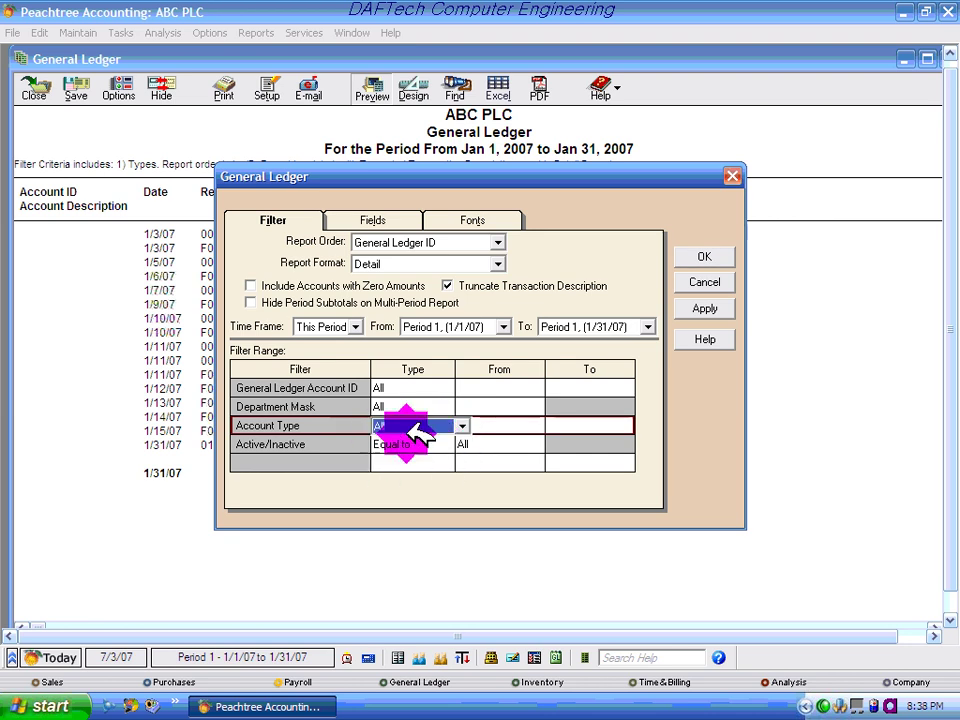
click(690, 258)
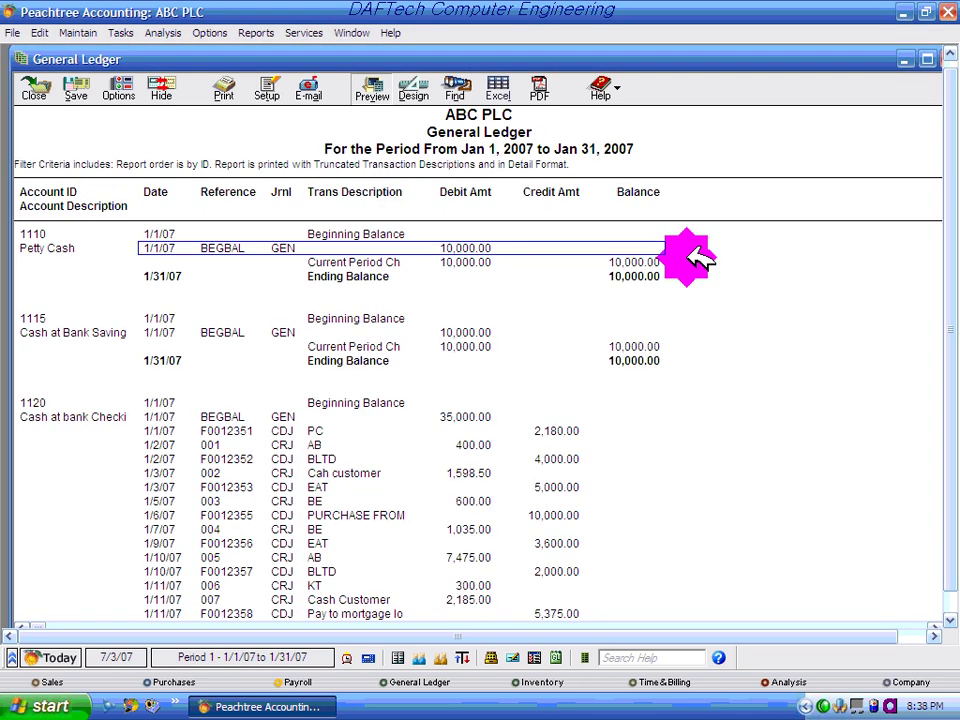
Step: Maximize the General Ledger report window and look through the report down to its last accounts
click(928, 62)
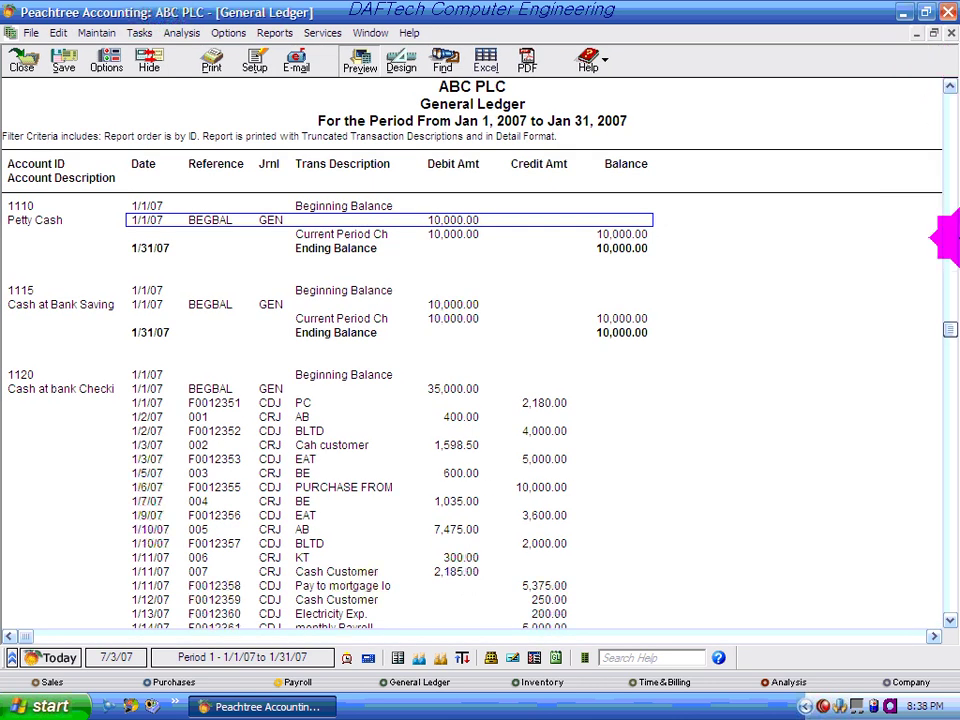
drag(950, 328, 950, 578)
scroll(600, 470, down, 4)
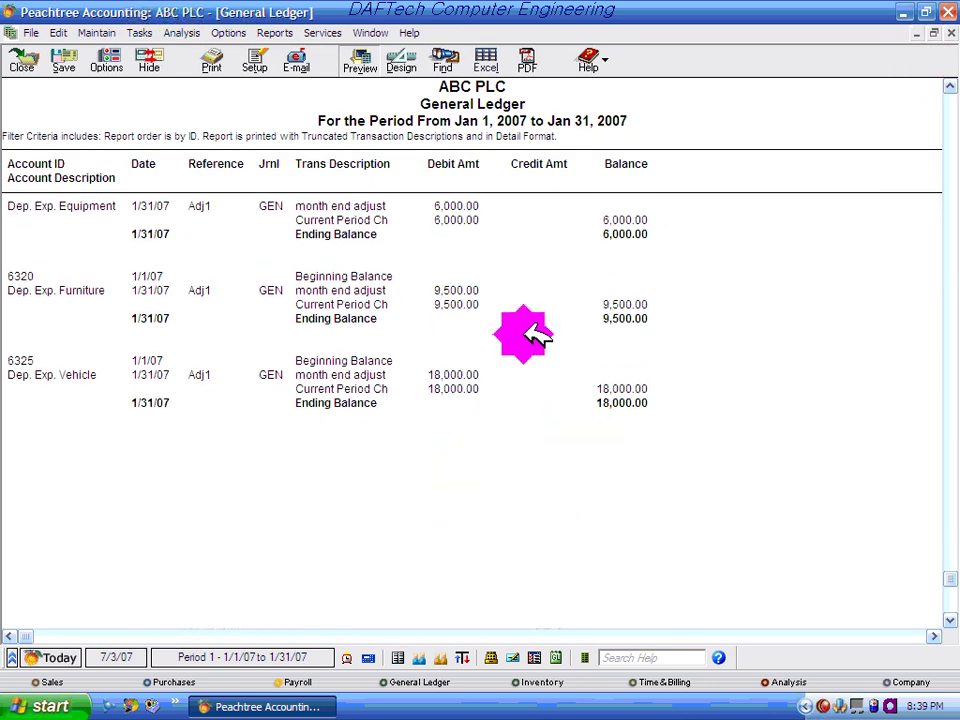
scroll(527, 336, up, 2)
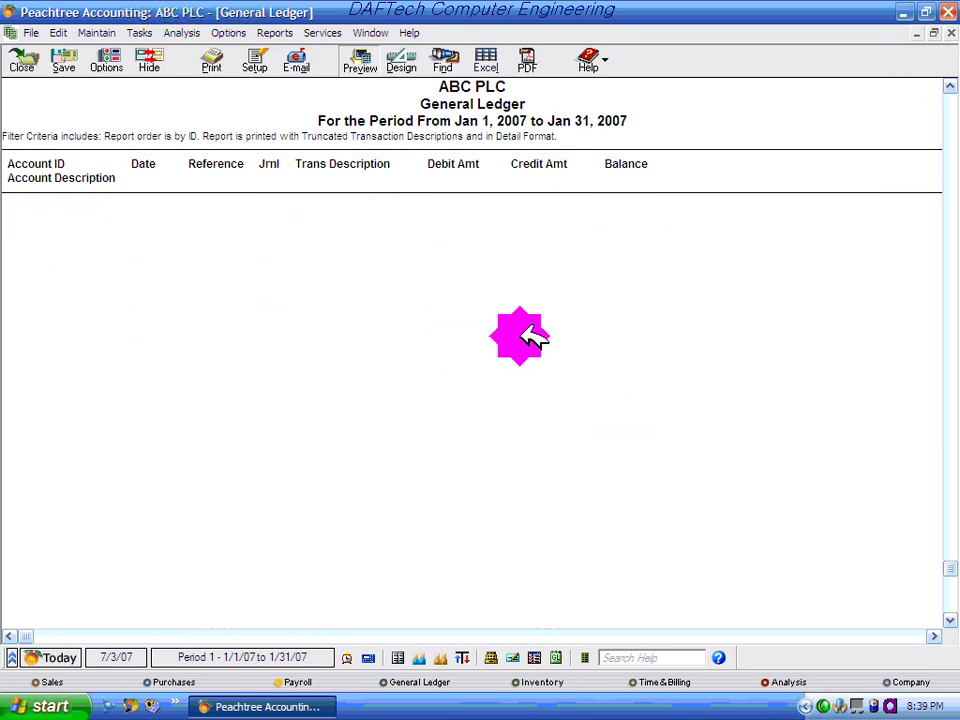
Step: Filter the General Ledger Account ID to the range 1110 to 4110, generate the report, and review it through its end
click(110, 62)
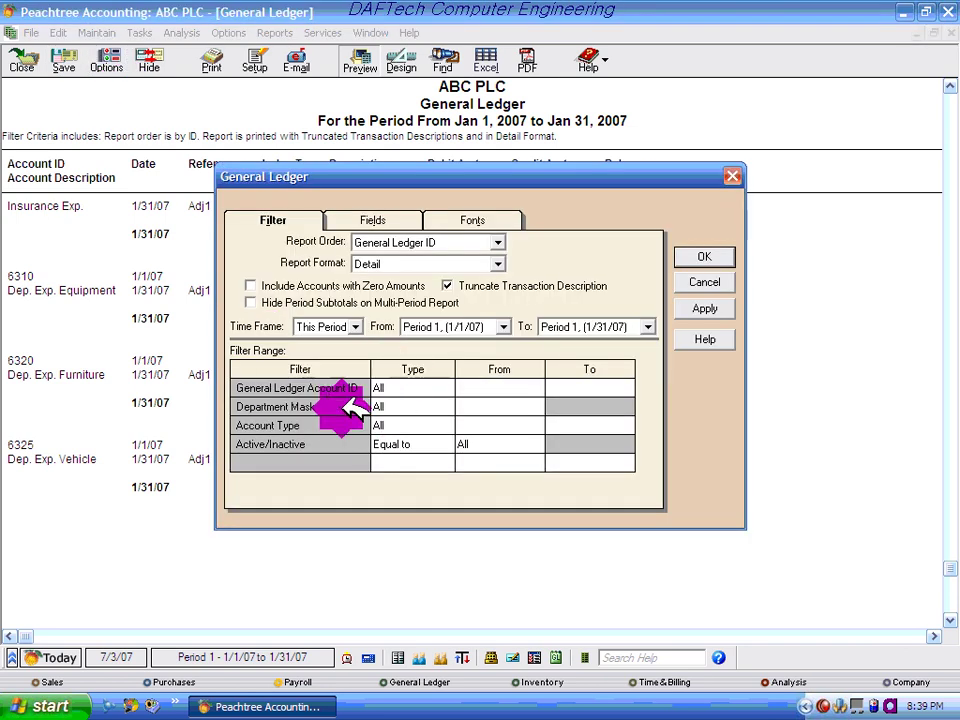
click(441, 388)
click(461, 388)
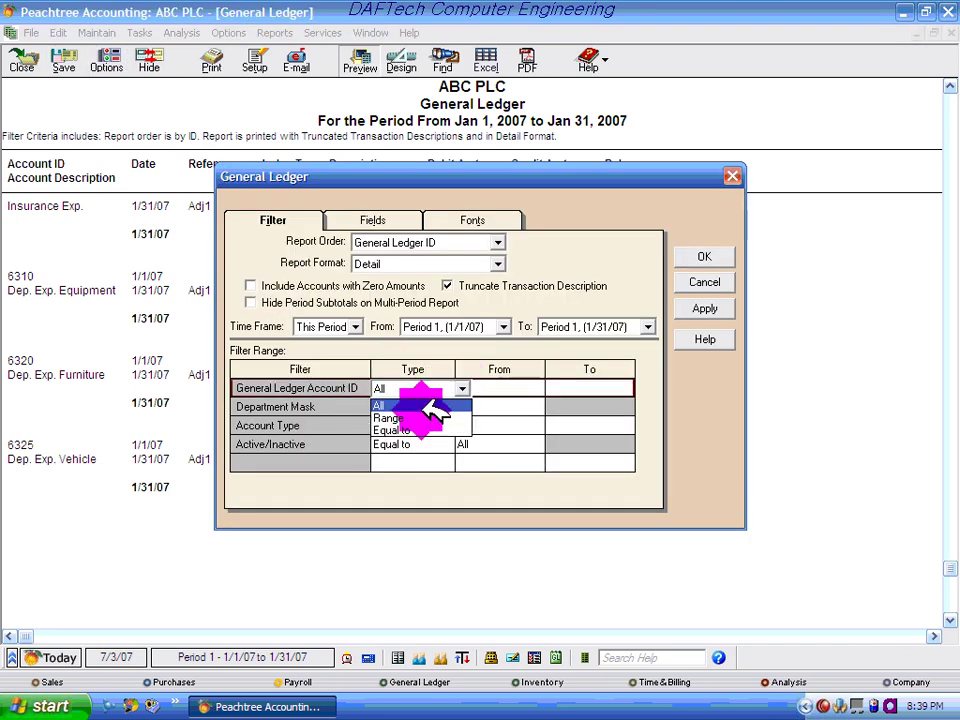
click(418, 420)
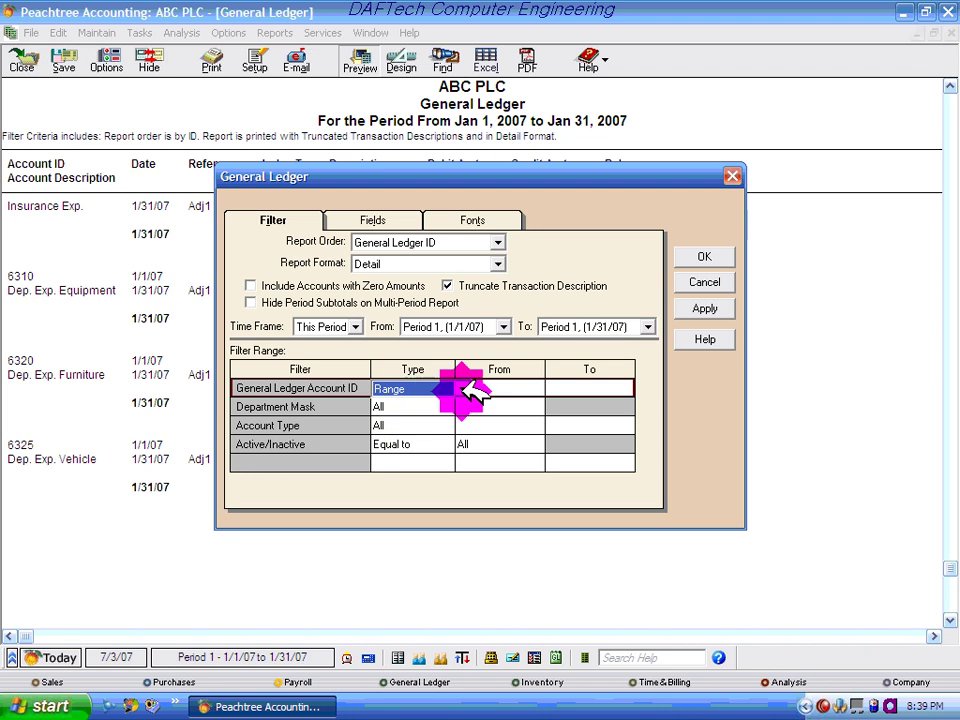
click(497, 388)
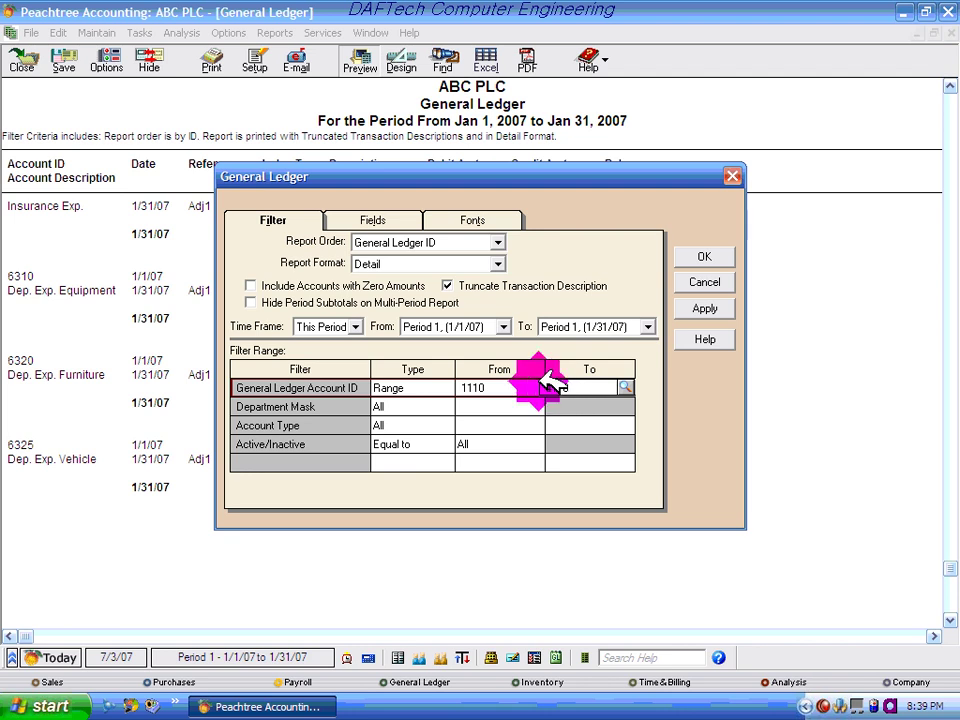
text(4110)
key(Tab)
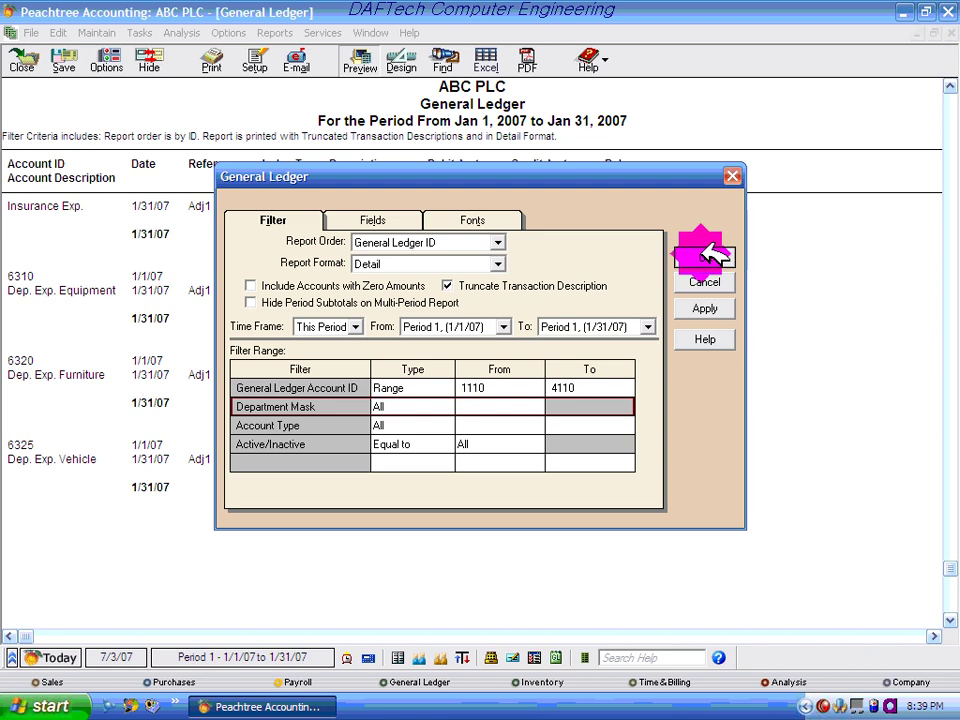
click(705, 255)
scroll(268, 221, down, 1)
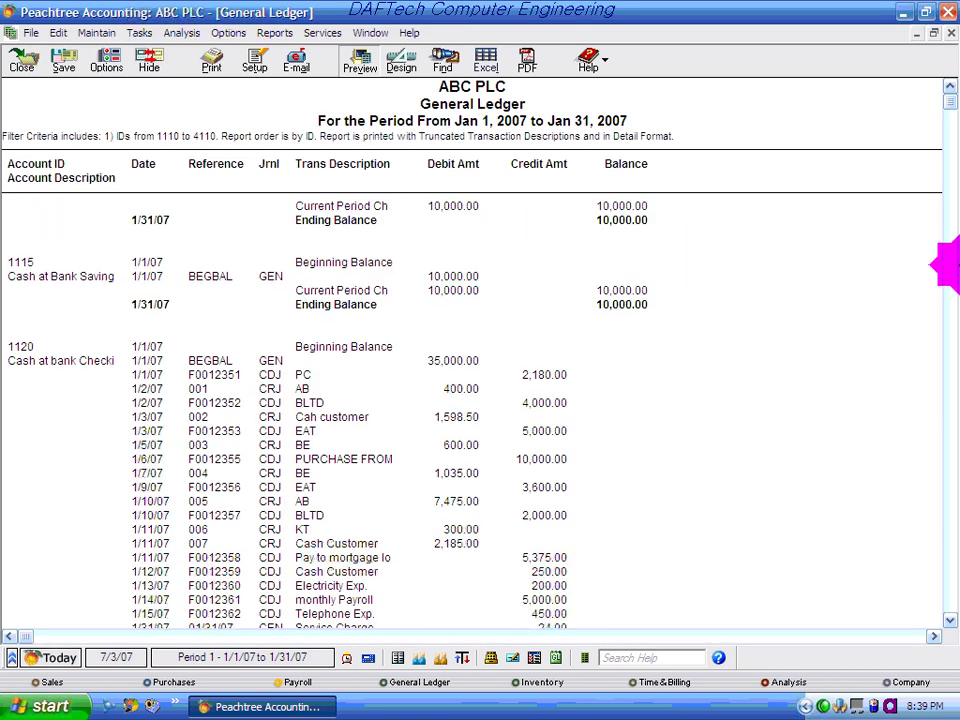
drag(950, 297, 940, 548)
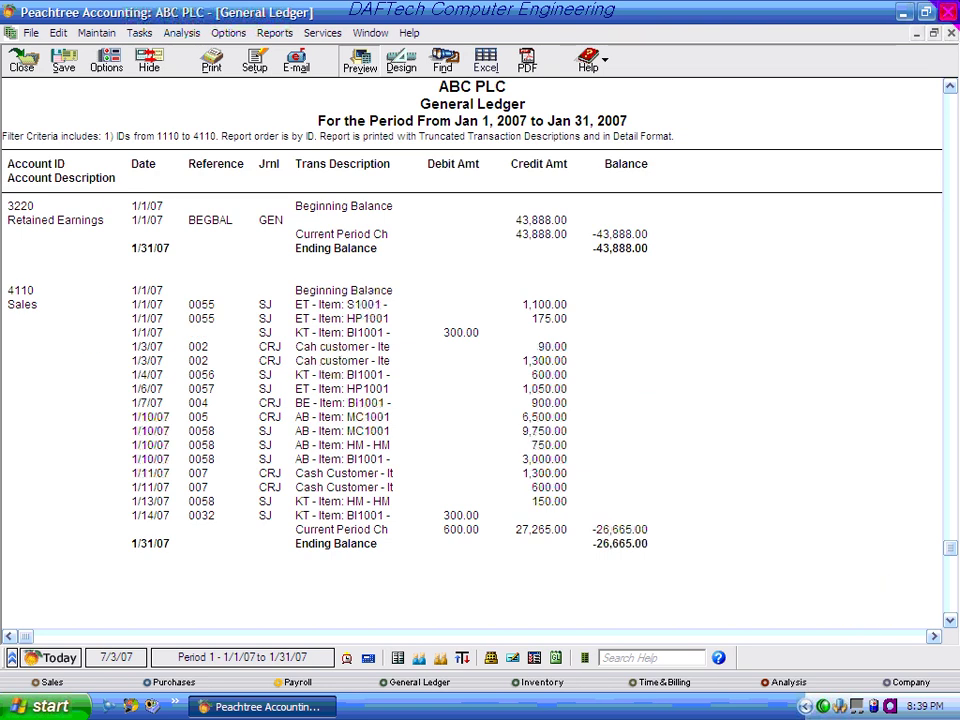
Step: Close the filtered ledger report and reopen the General Ledger report
click(951, 33)
double_click(298, 177)
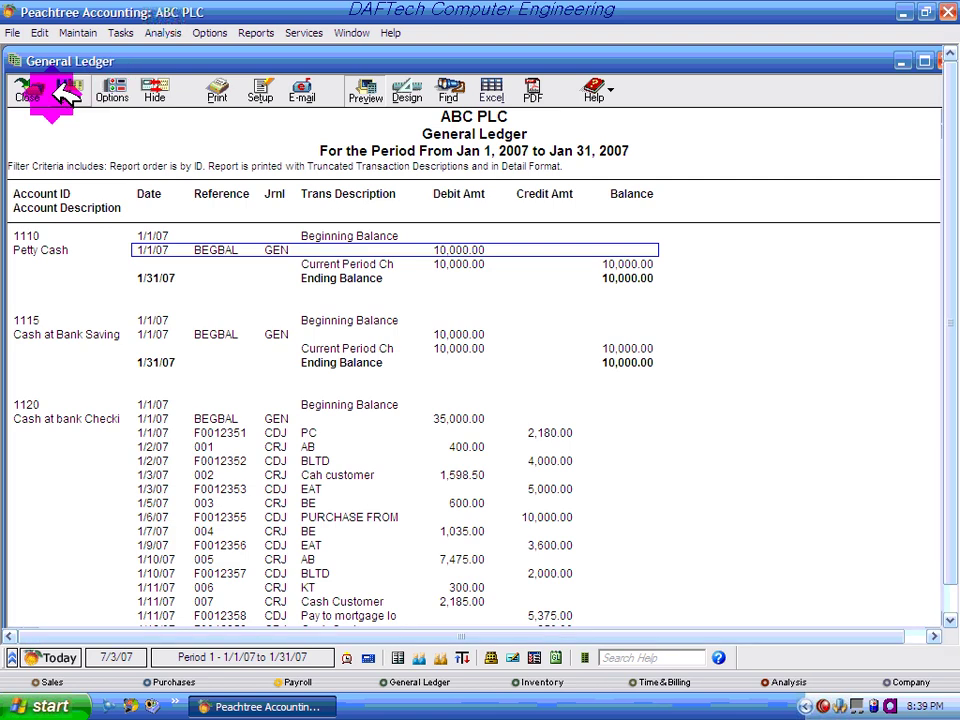
Step: Open the General Ledger report options and set the Active/Inactive filter to Equal to Active
click(112, 90)
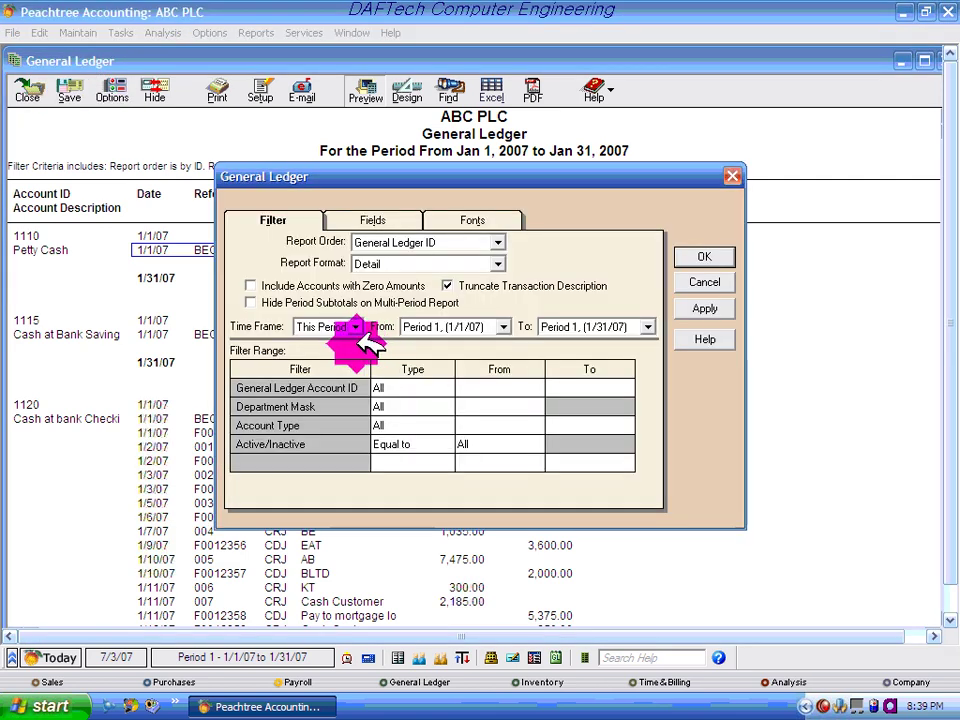
click(270, 222)
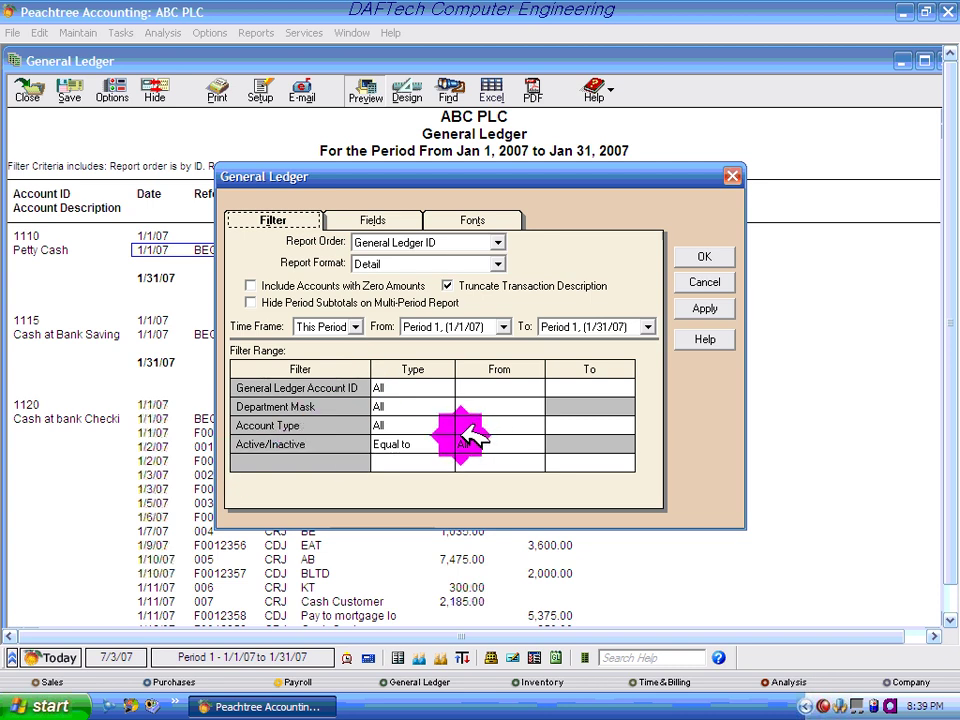
click(414, 443)
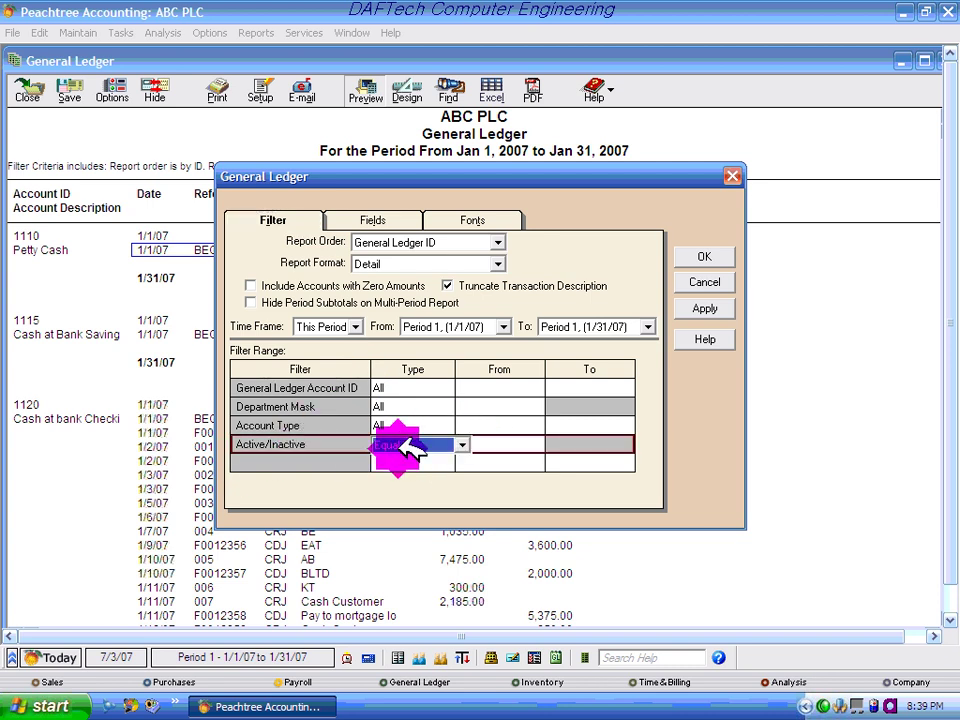
click(460, 444)
click(430, 463)
click(522, 444)
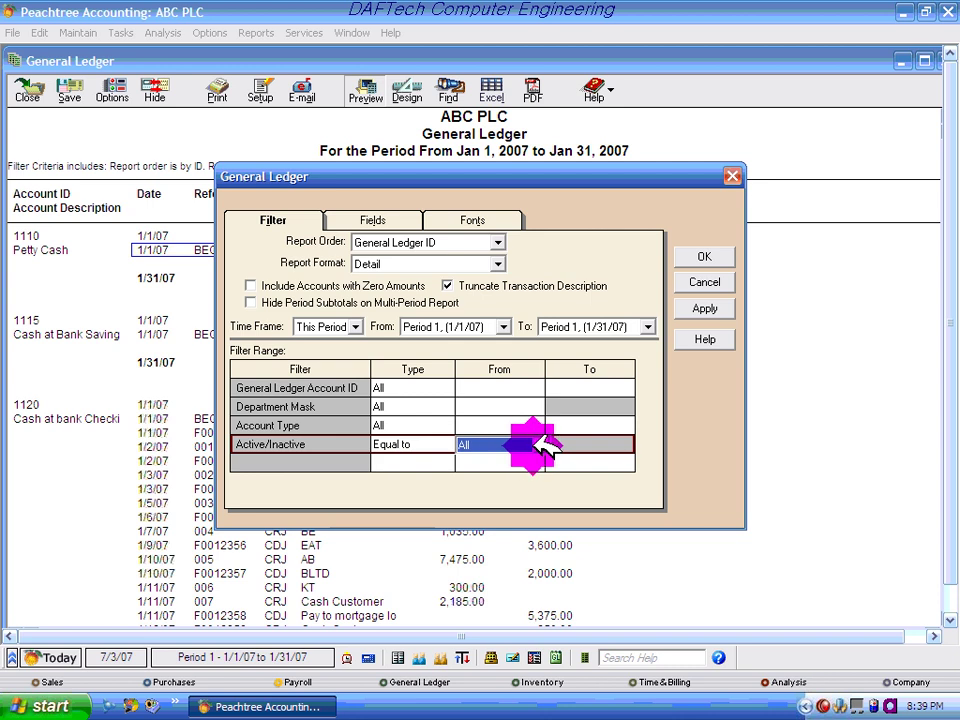
click(540, 444)
click(487, 472)
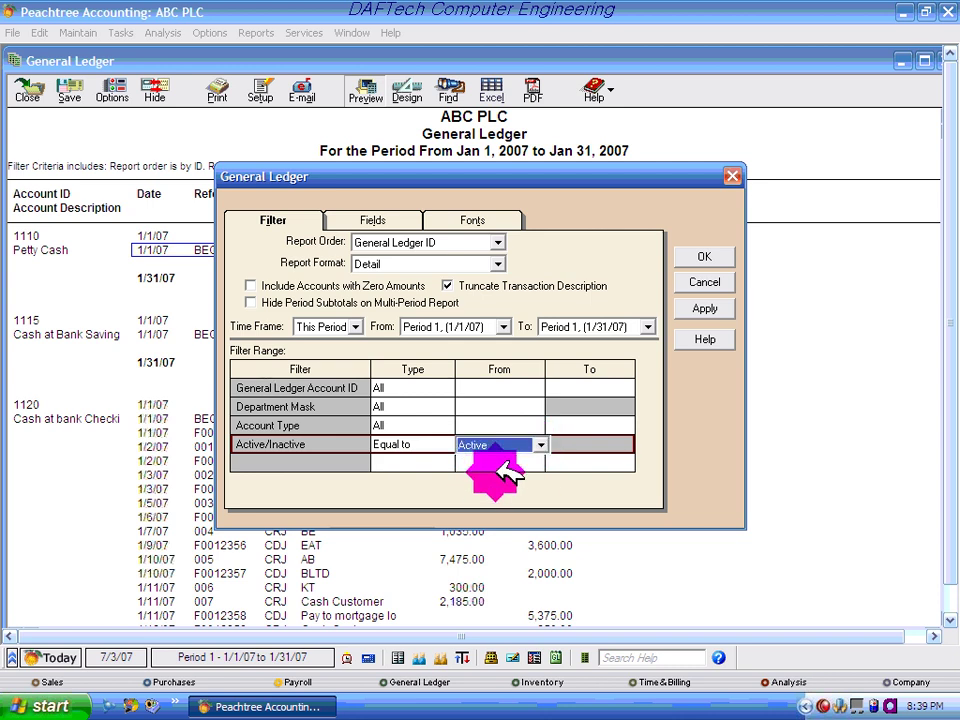
Step: Try Inactive and Active in the Active/Inactive filter, reset it to All, and keep the report order as General Ledger ID
click(520, 444)
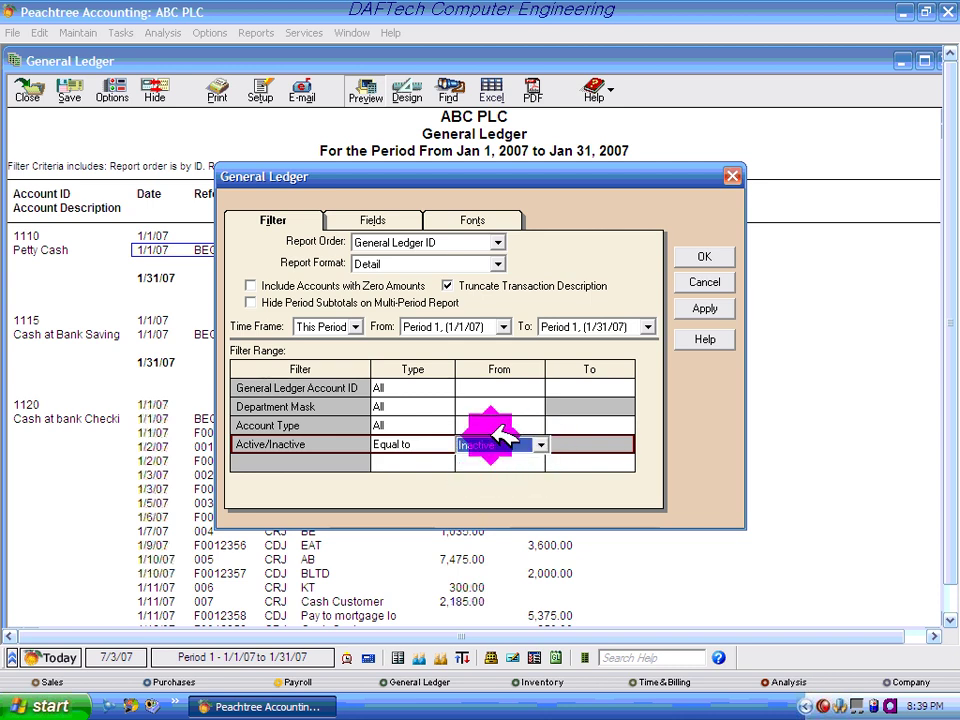
click(540, 444)
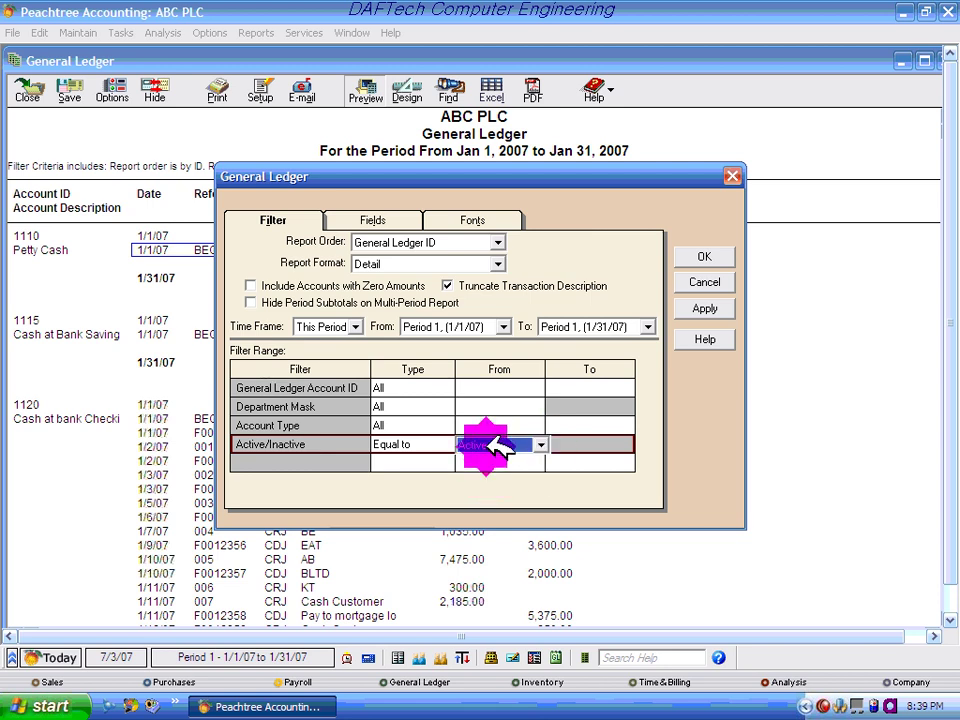
click(545, 446)
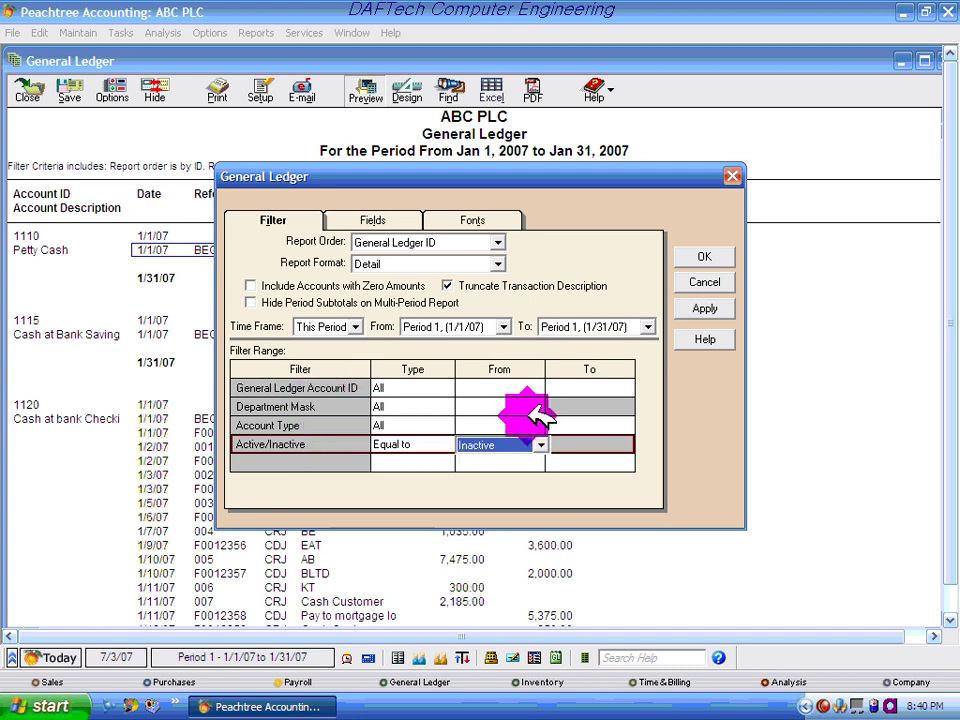
click(541, 445)
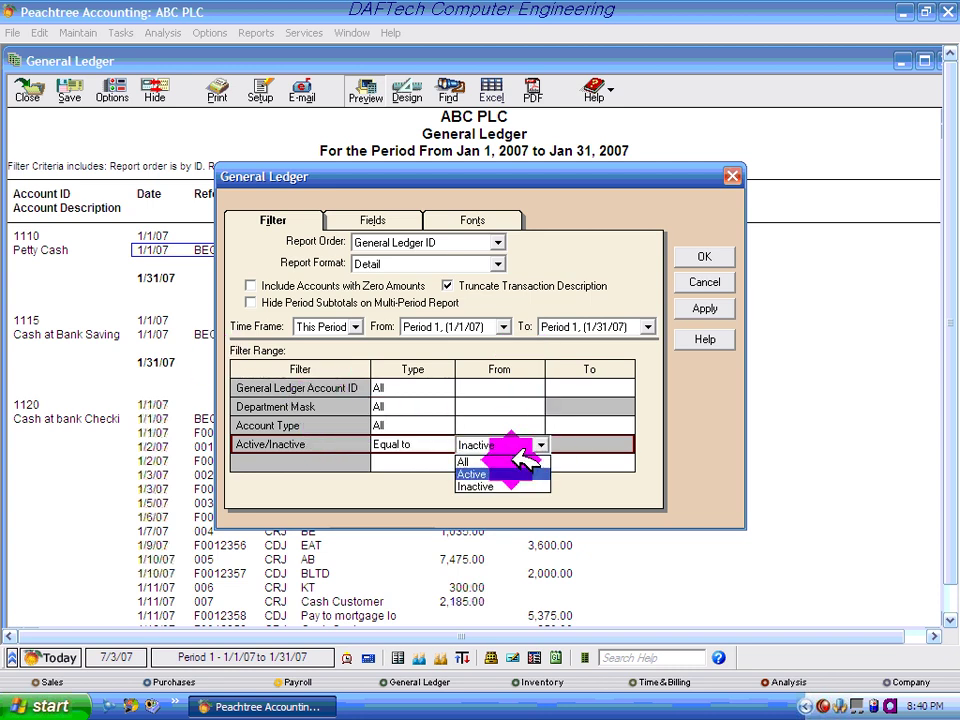
click(478, 461)
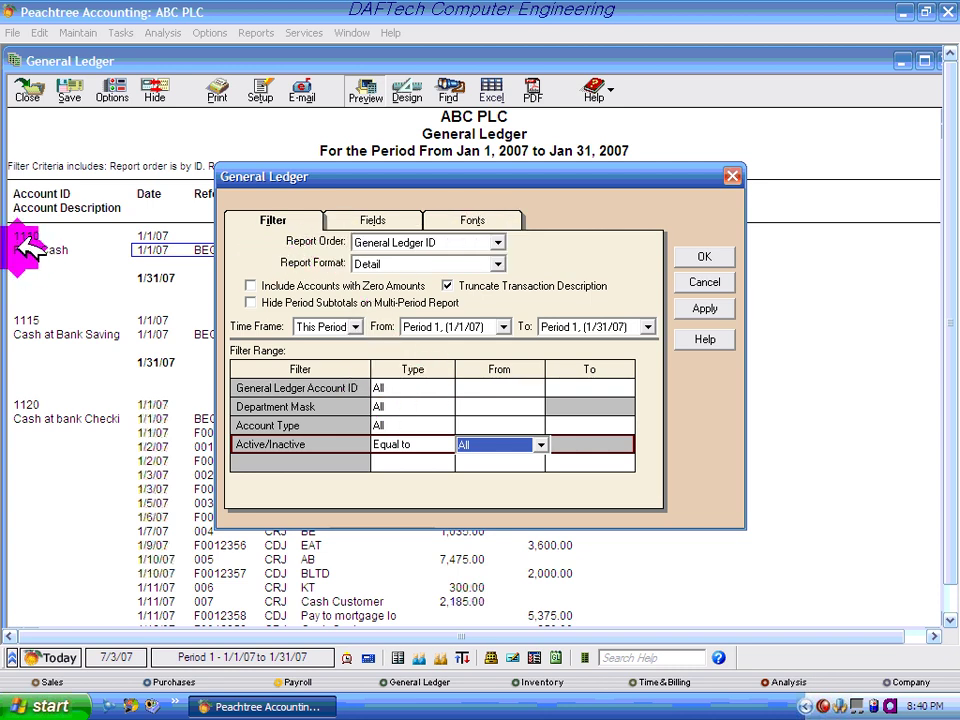
click(498, 241)
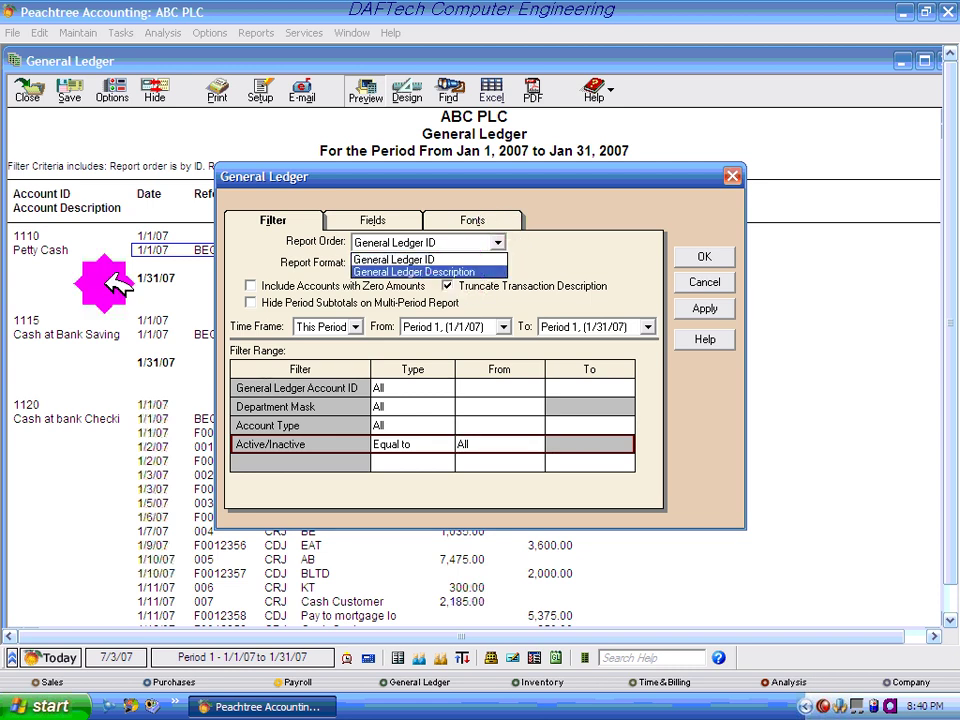
click(437, 258)
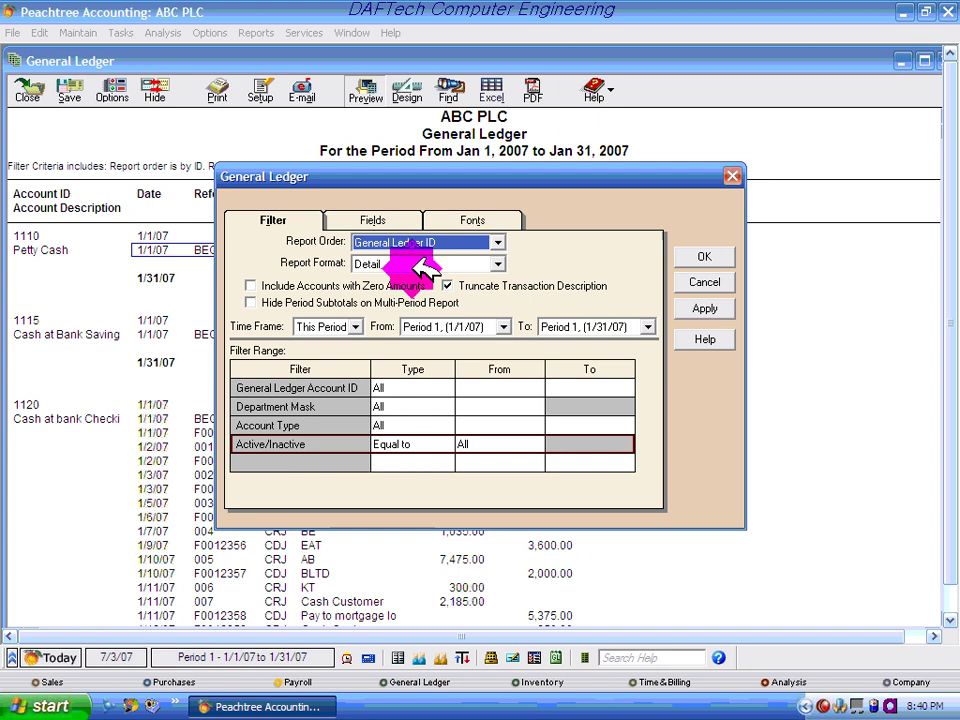
Step: Hide the Balance field in the report's field settings and regenerate the General Ledger
click(372, 219)
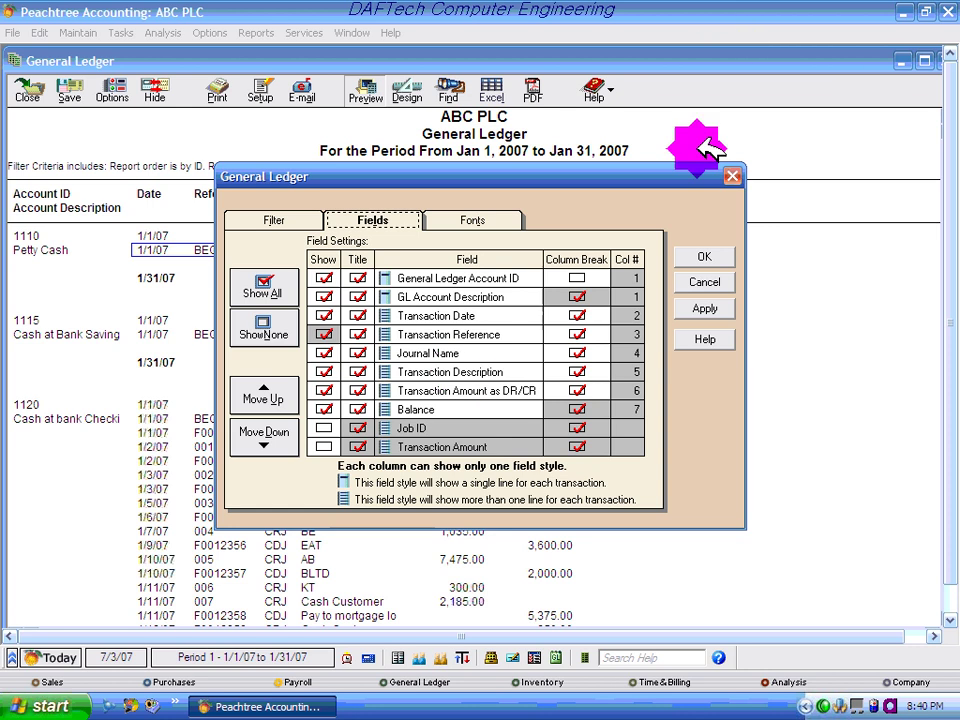
drag(708, 176, 720, 341)
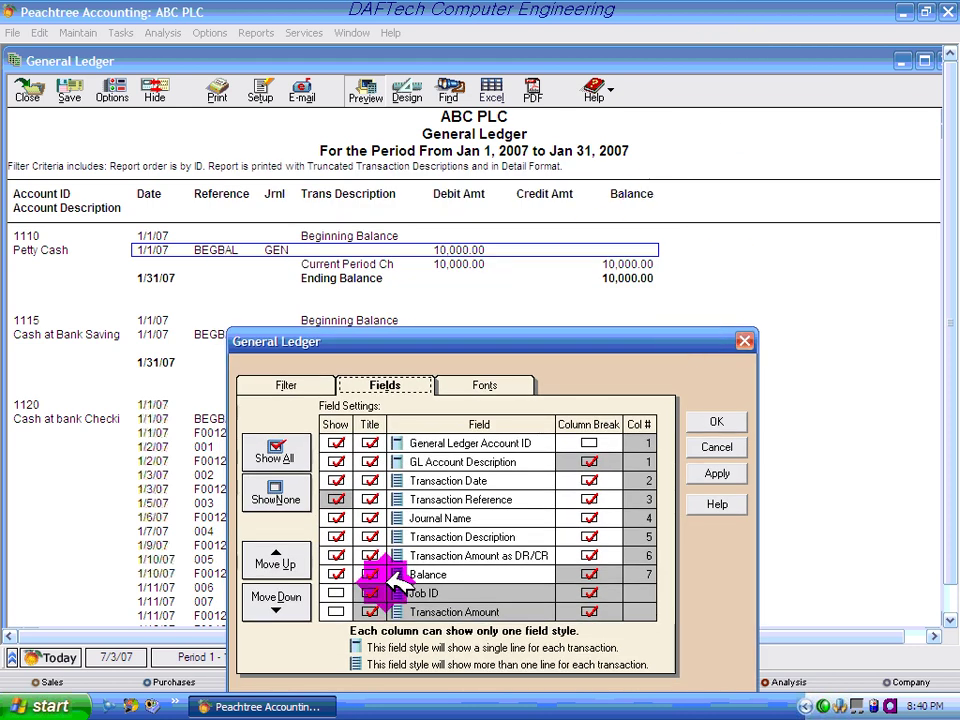
click(336, 574)
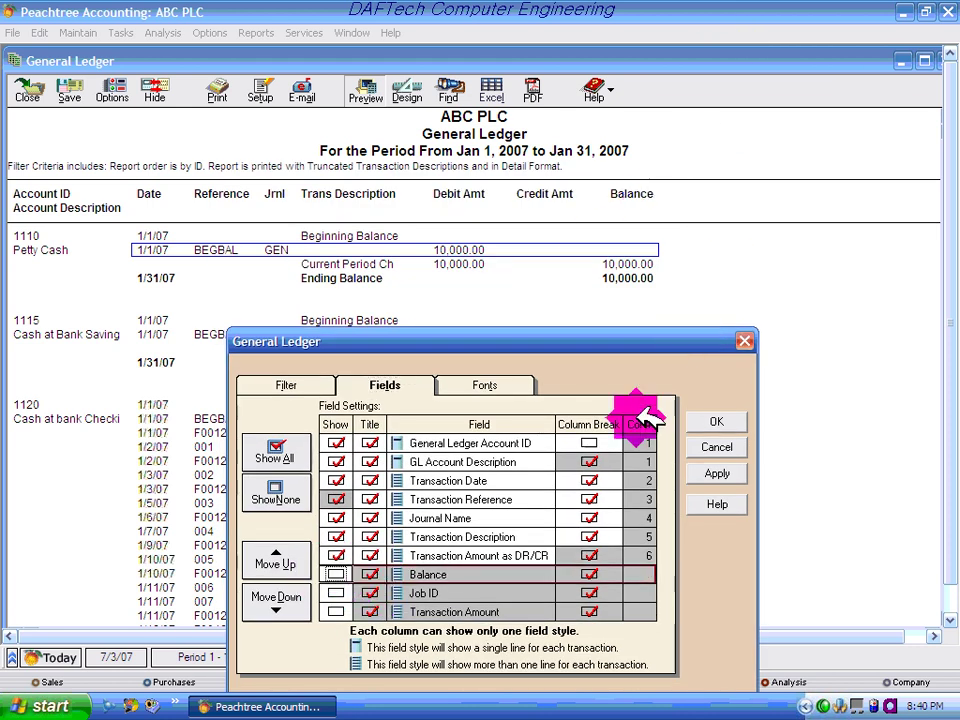
click(716, 421)
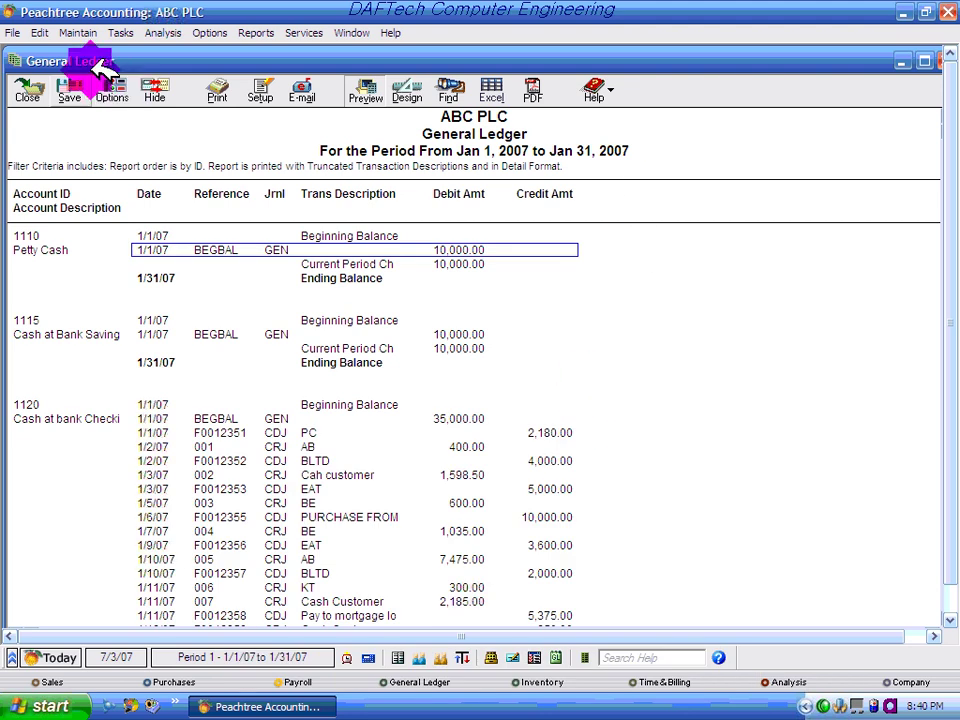
Step: Show the Balance field again in the report's field settings and regenerate the General Ledger
click(115, 93)
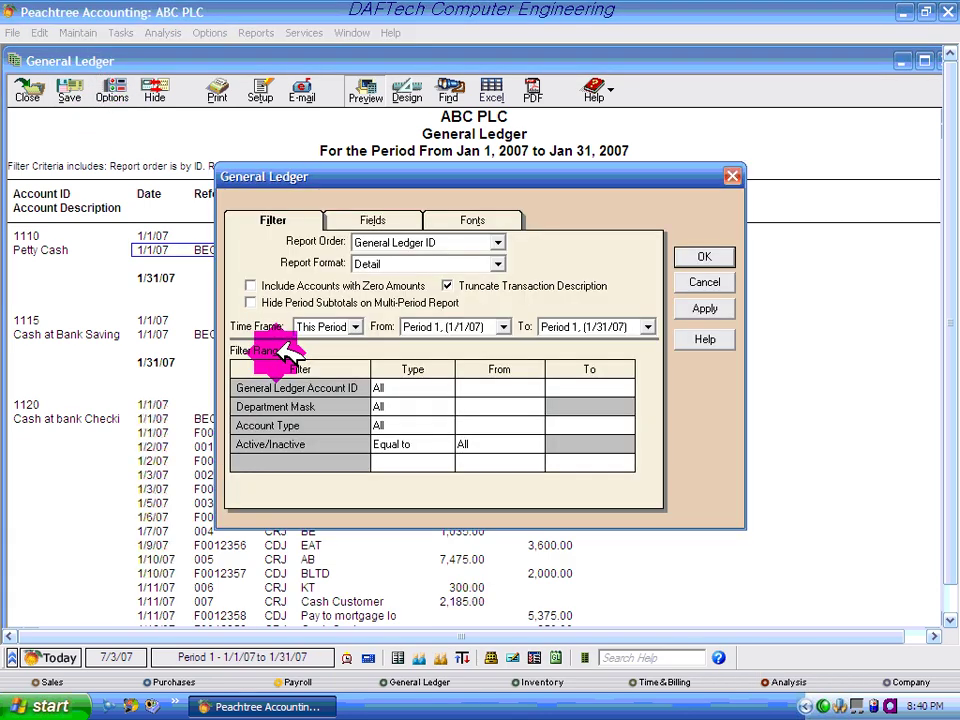
click(398, 219)
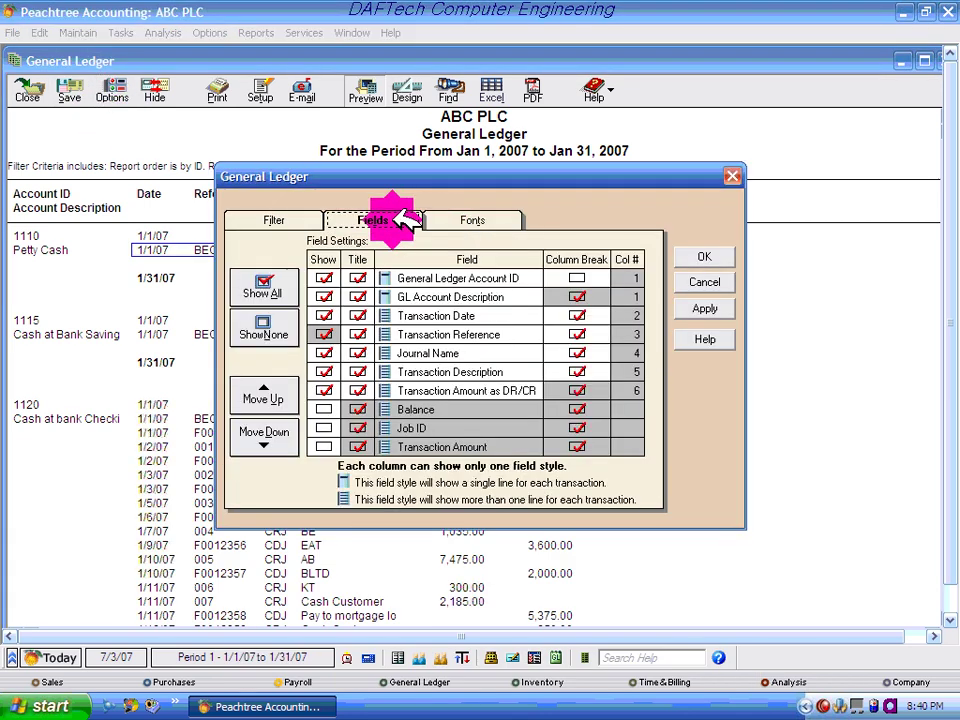
click(323, 409)
click(718, 257)
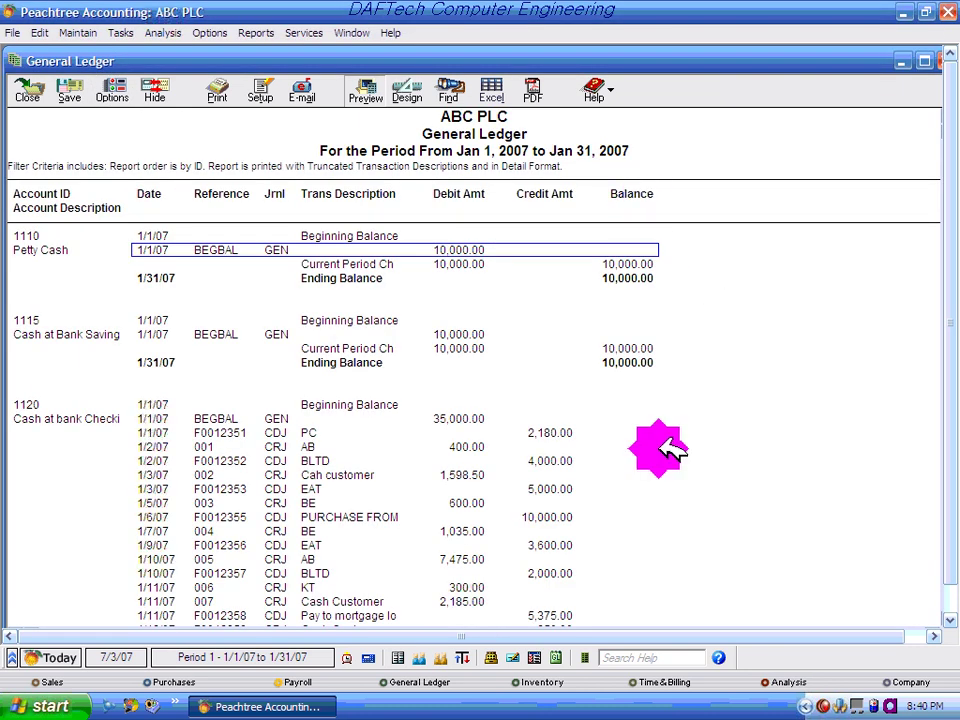
Step: Examine the General Ledger's field and font settings, and close the options and the report
click(112, 92)
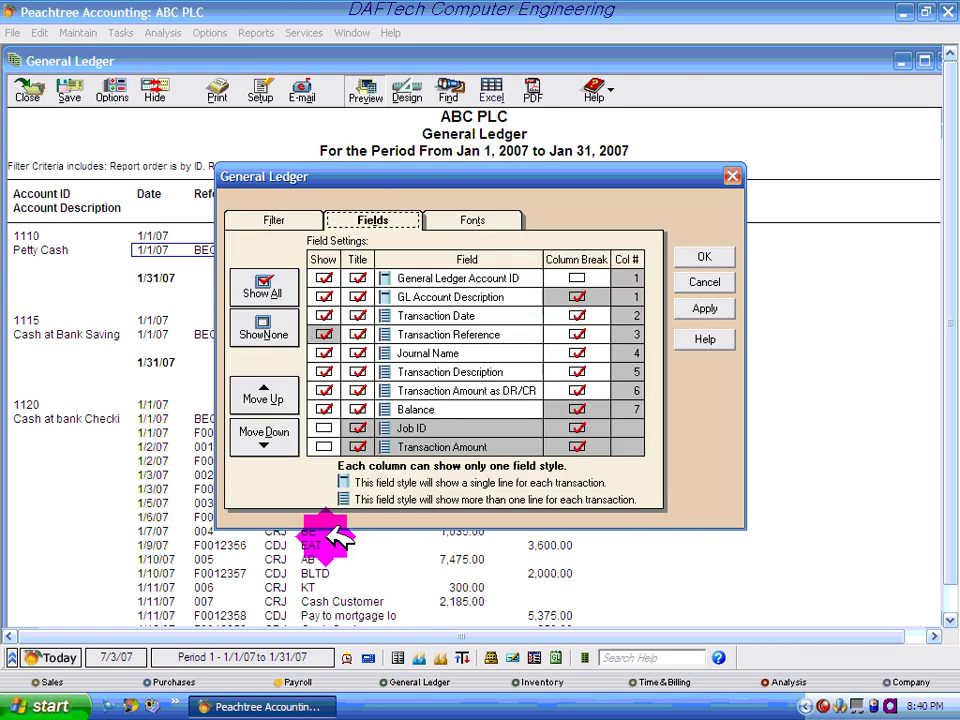
click(494, 218)
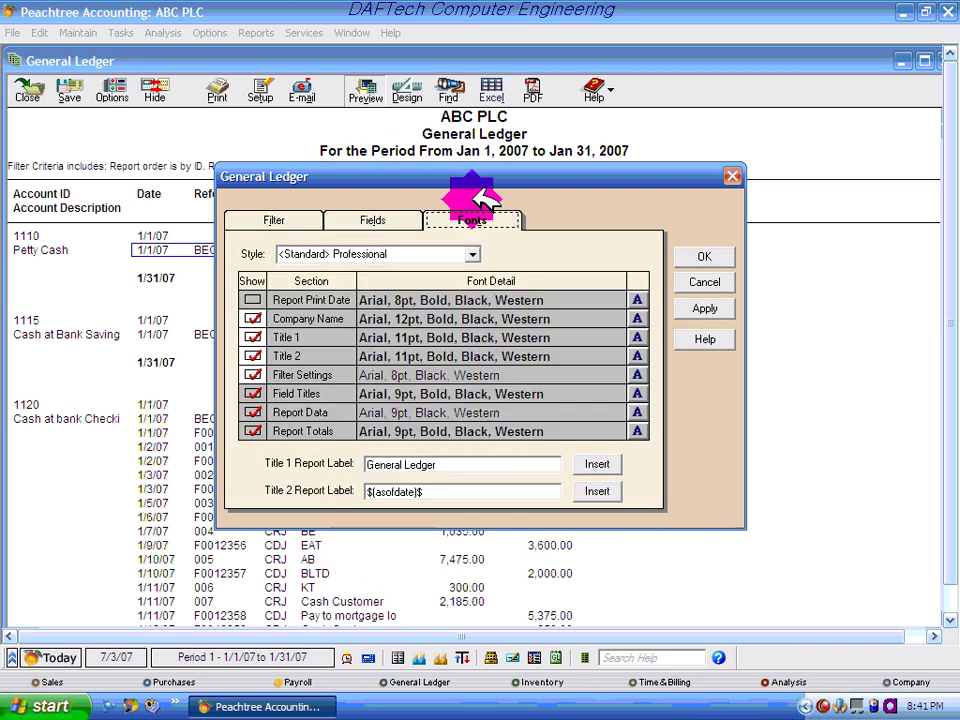
click(380, 222)
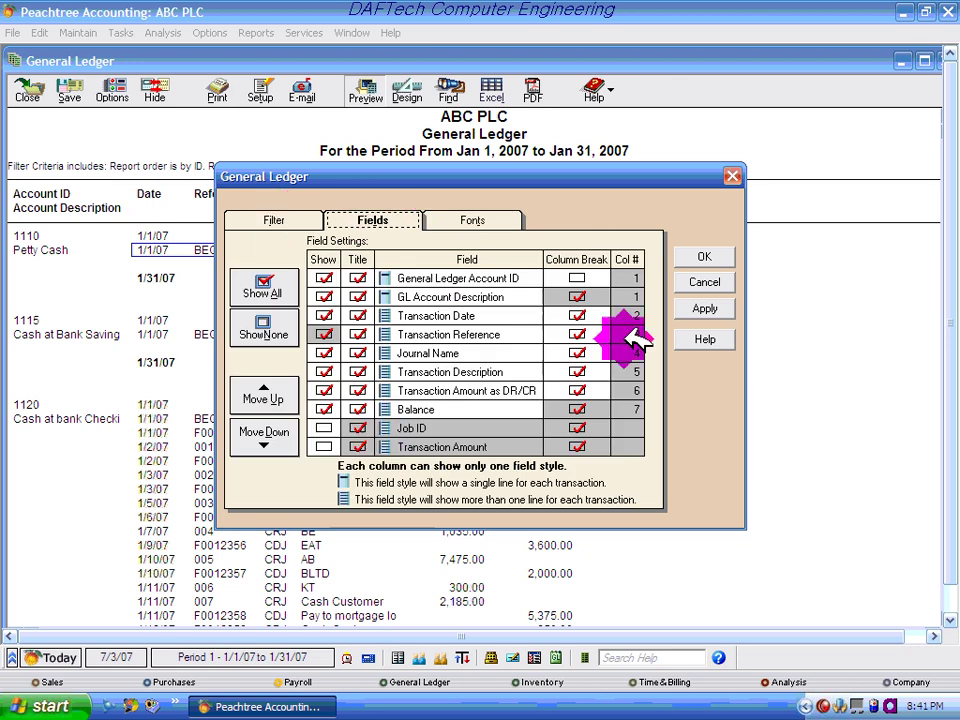
click(705, 310)
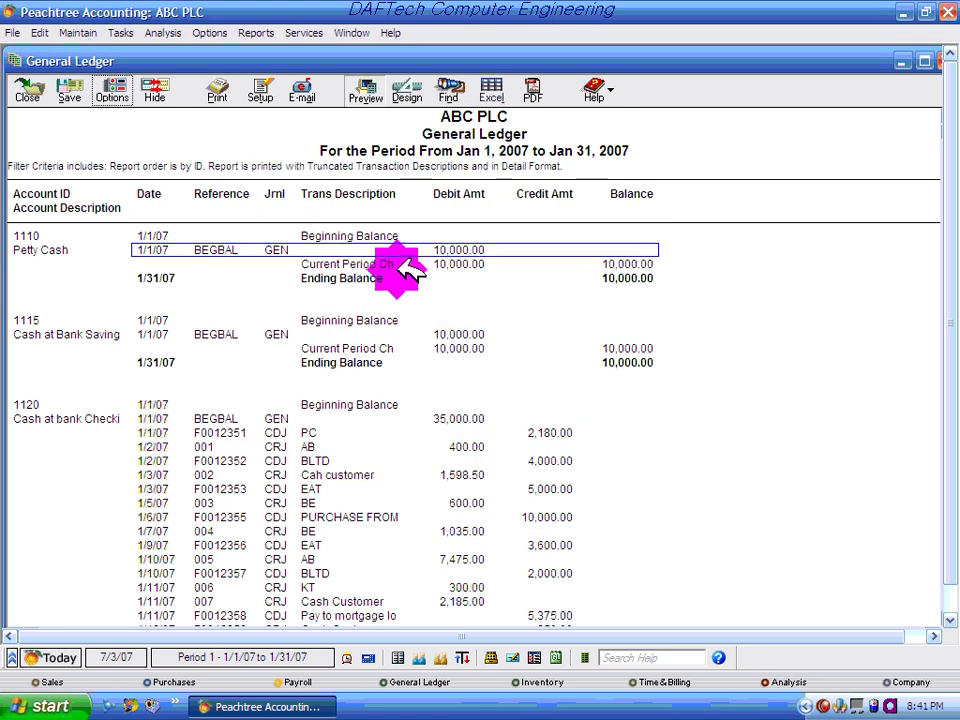
click(945, 60)
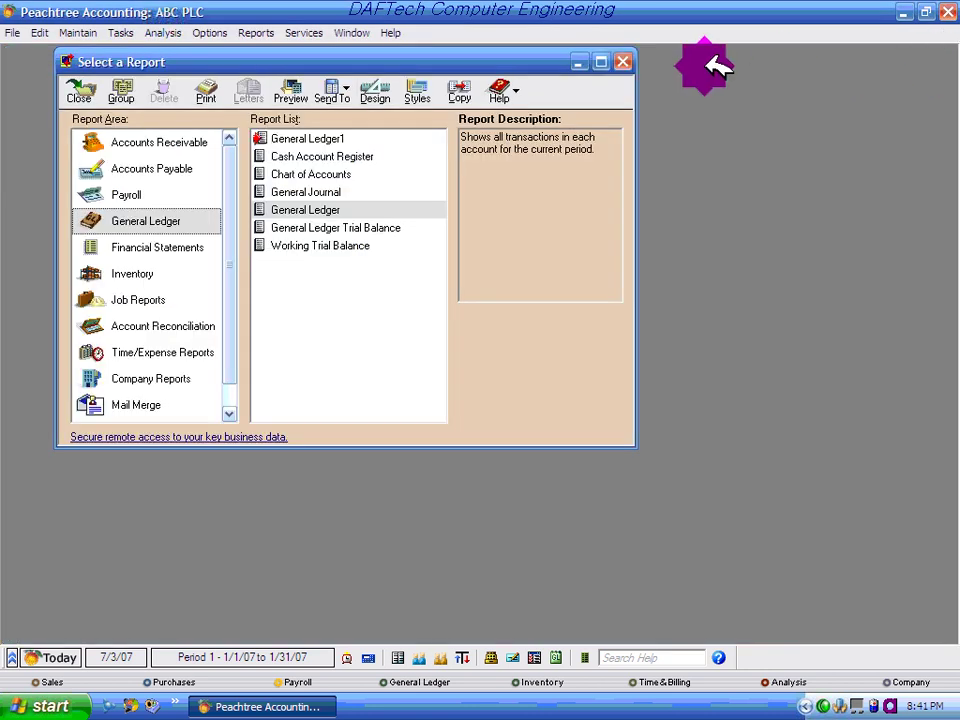
Step: Generate the standard Income Stmnt financial statement for the range Period 1 (1/1/07) to Period 6 (6/30/07)
click(150, 248)
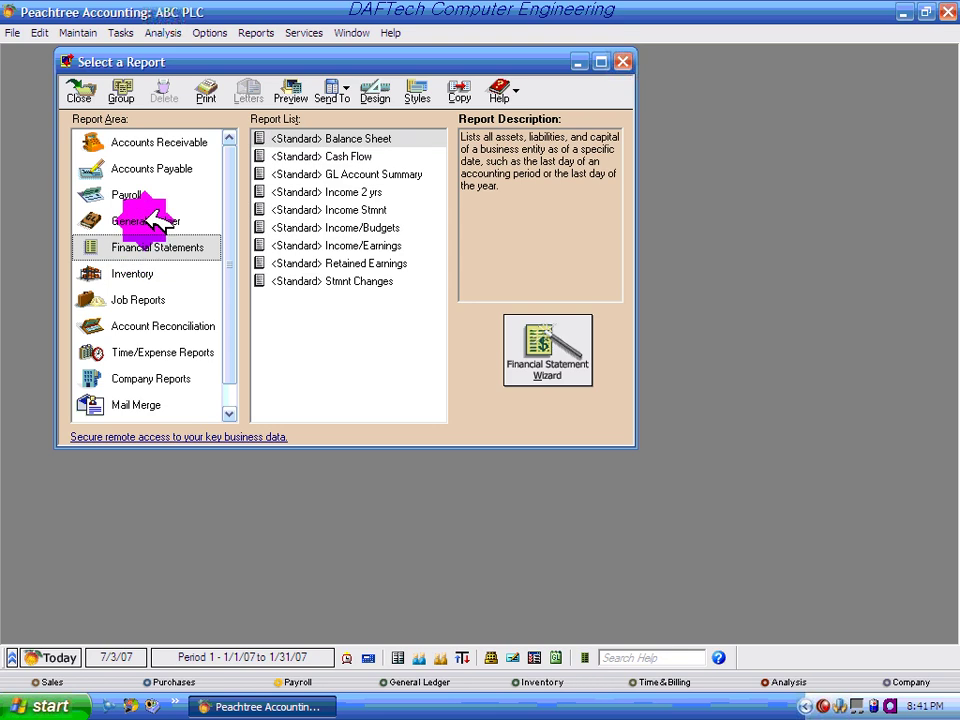
double_click(343, 209)
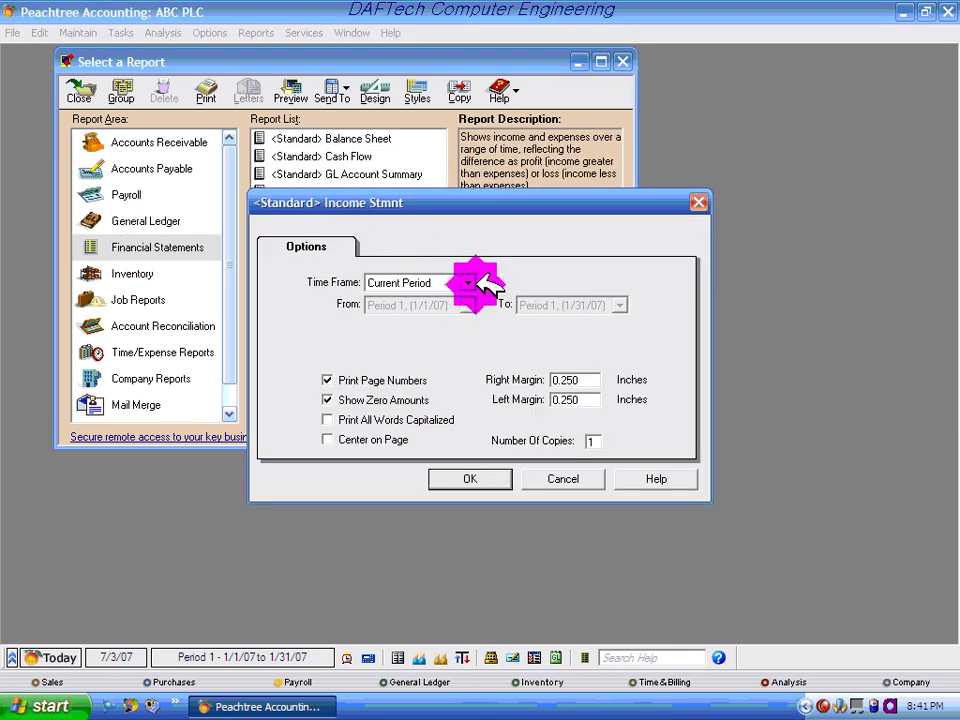
click(467, 284)
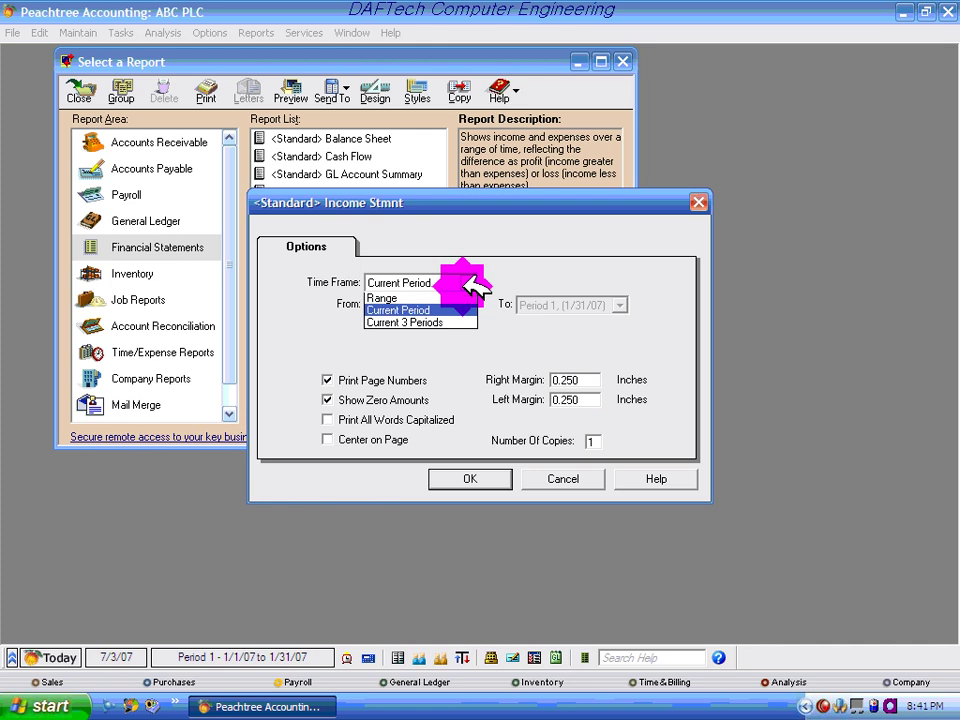
click(384, 300)
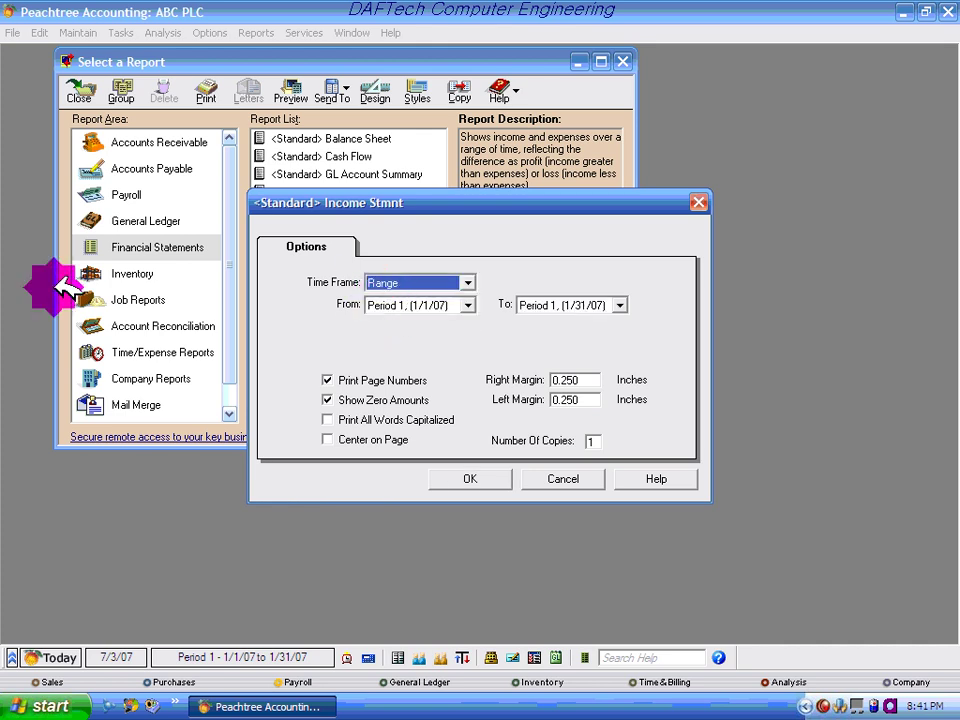
click(620, 305)
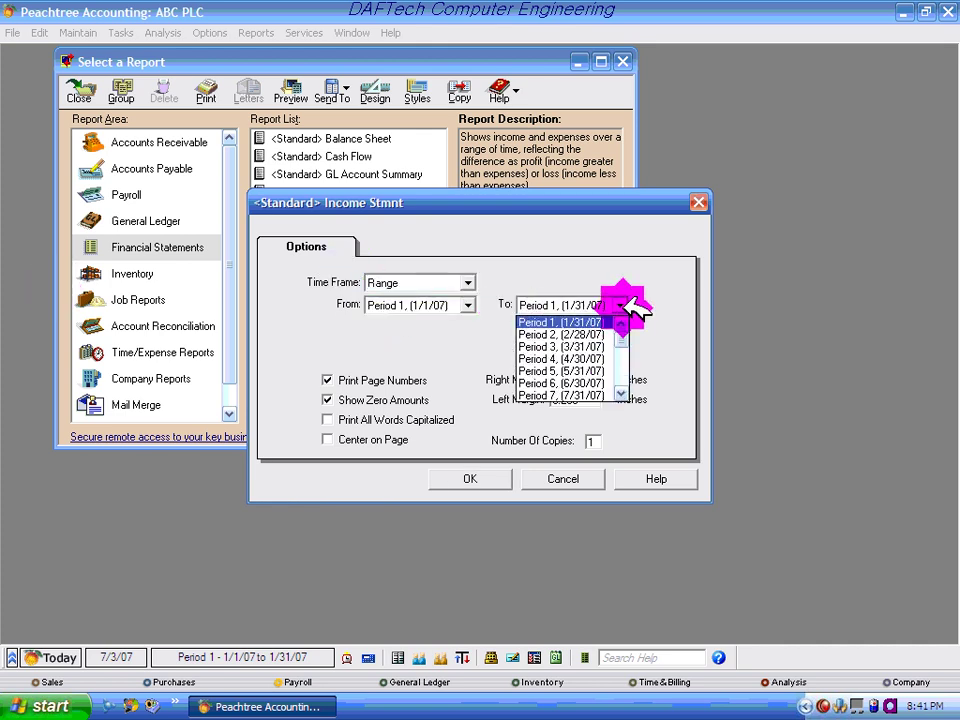
click(553, 346)
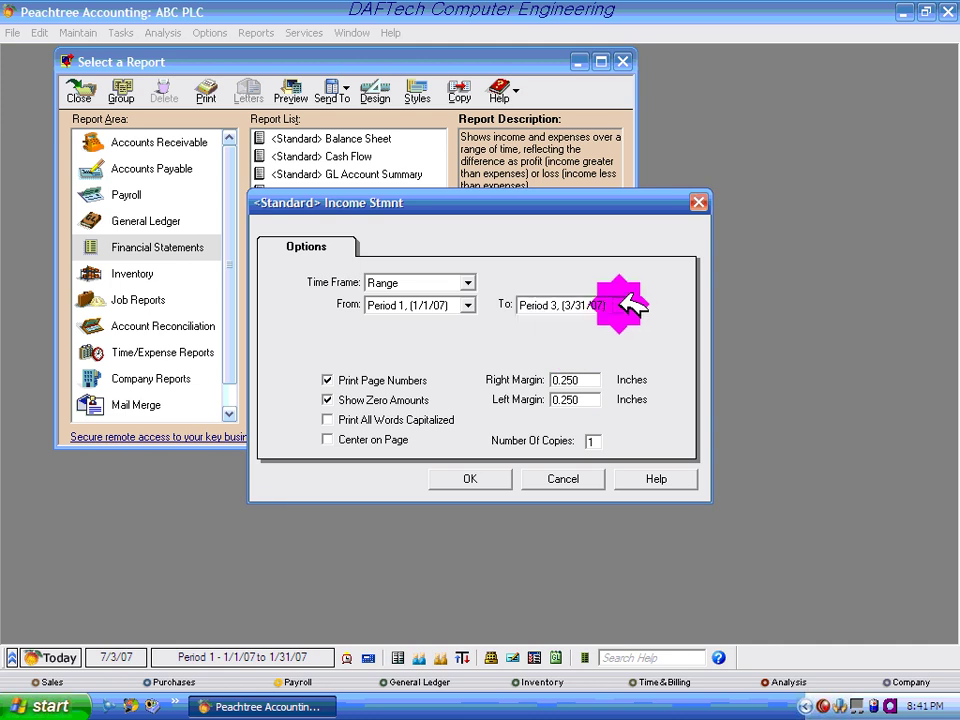
click(620, 305)
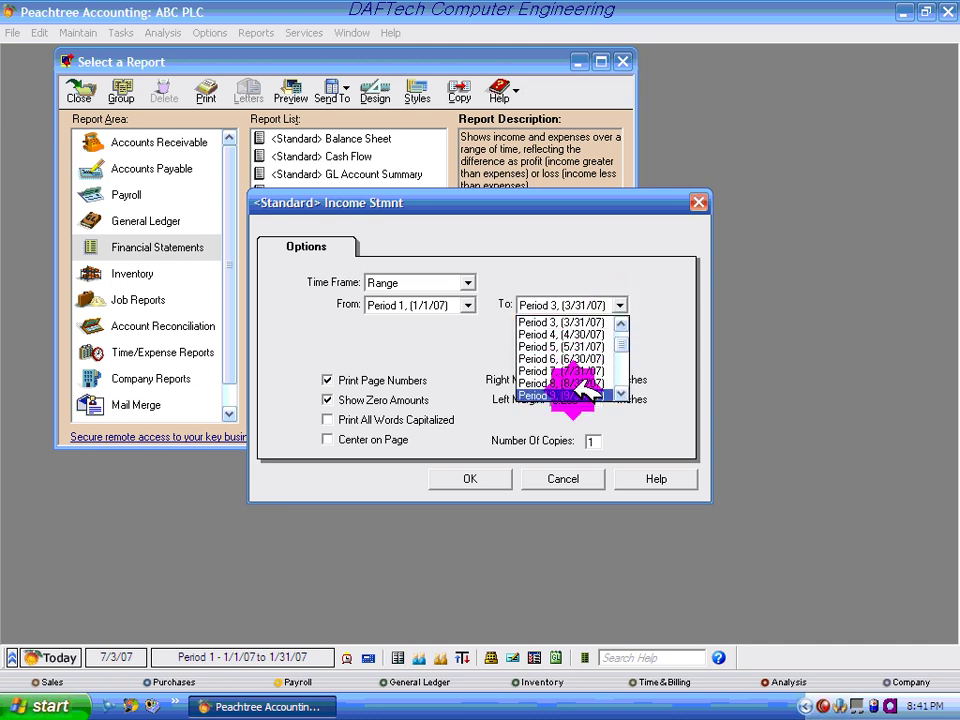
click(573, 358)
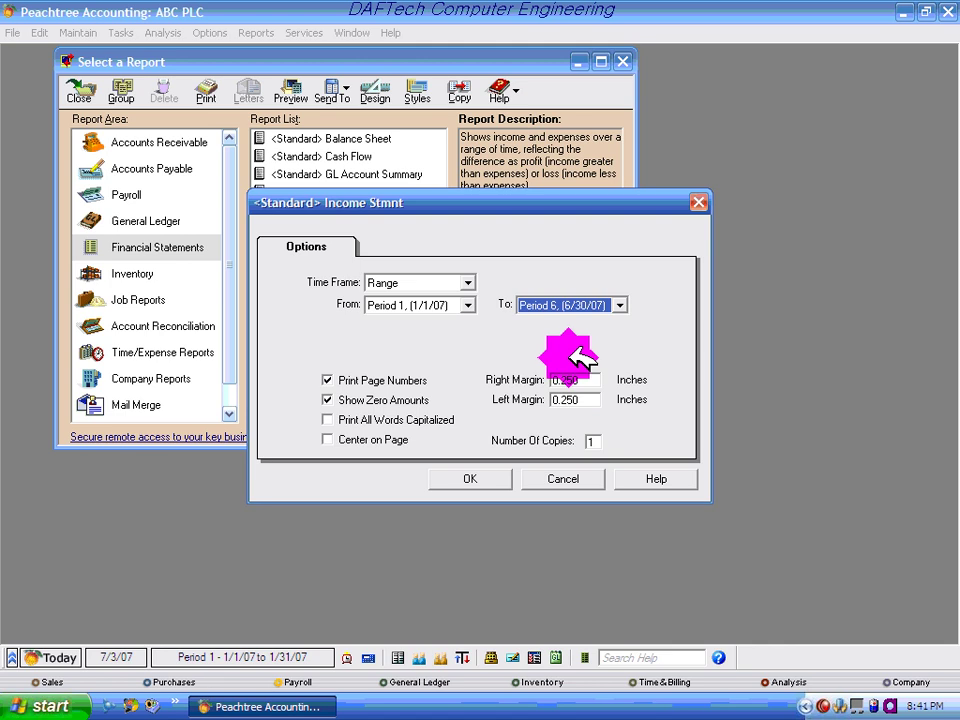
click(474, 479)
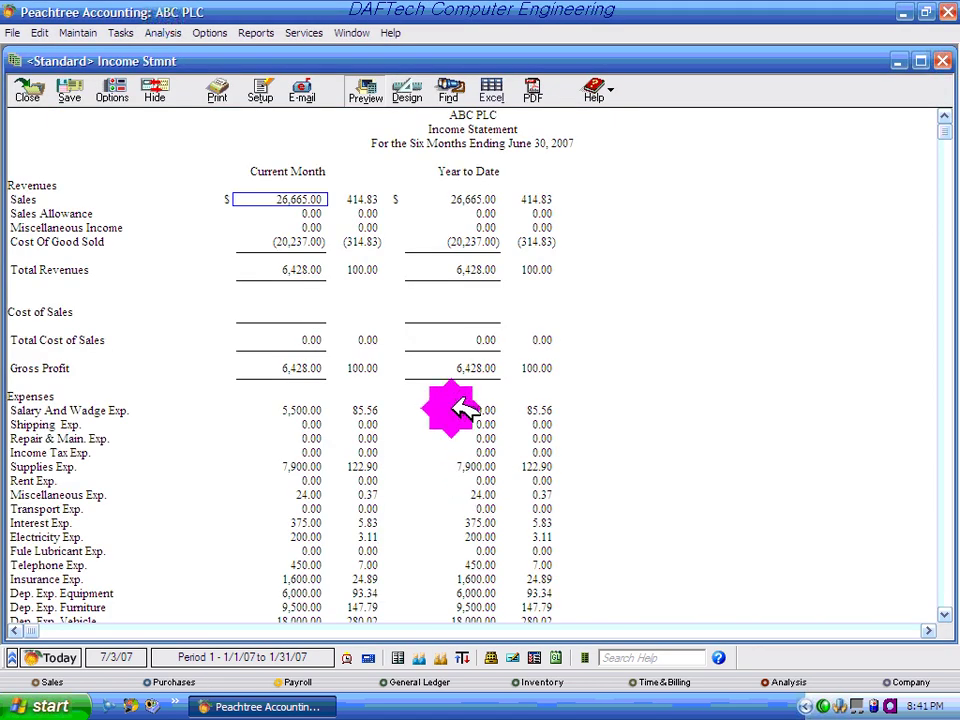
Step: Look through the income statement and select the current-month Cost Of Good Sold amount
scroll(561, 396, down, 3)
scroll(561, 396, up, 3)
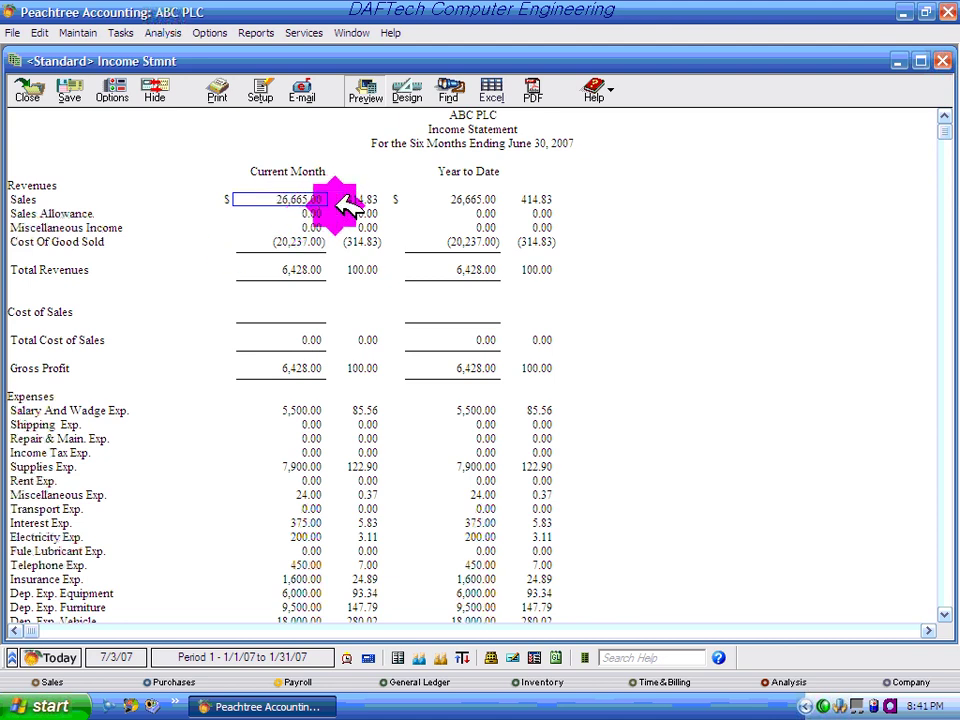
click(300, 245)
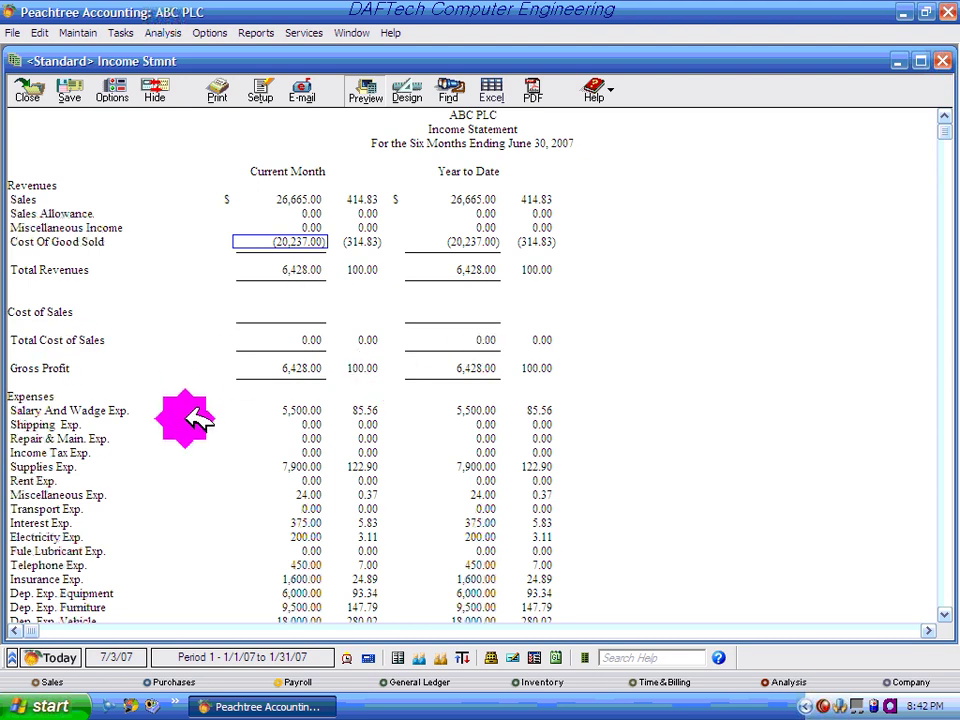
Step: Examine the income statement's expense amounts, total expenses and net income, and return to its revenue section
scroll(303, 405, down, 3)
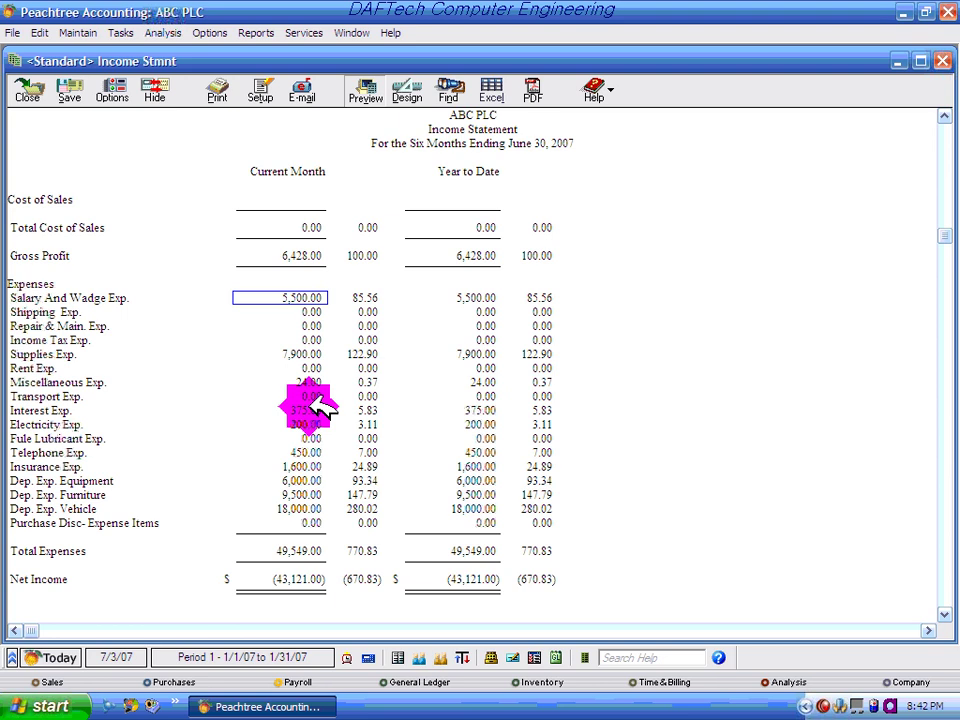
key(Down)
key(Down)
key(Down)
key(Down)
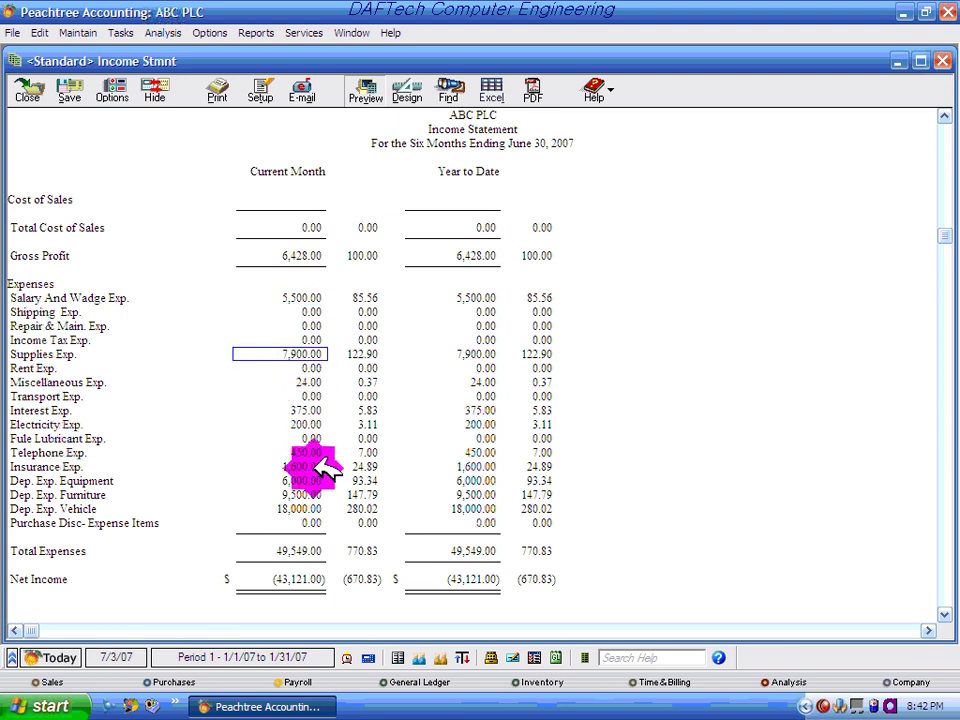
click(315, 467)
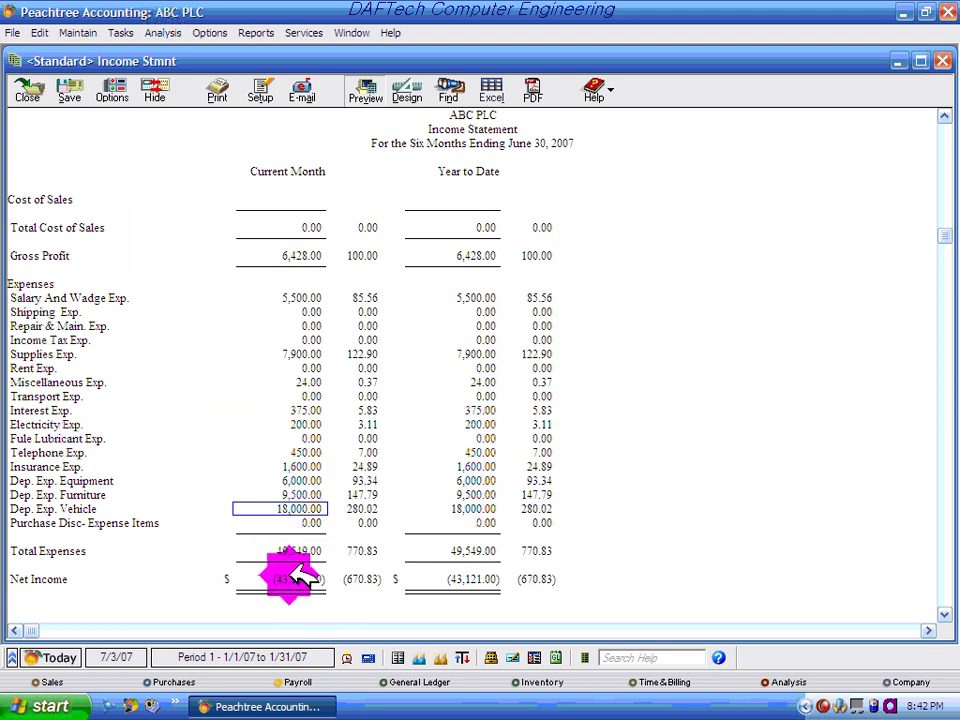
scroll(315, 495, up, 4)
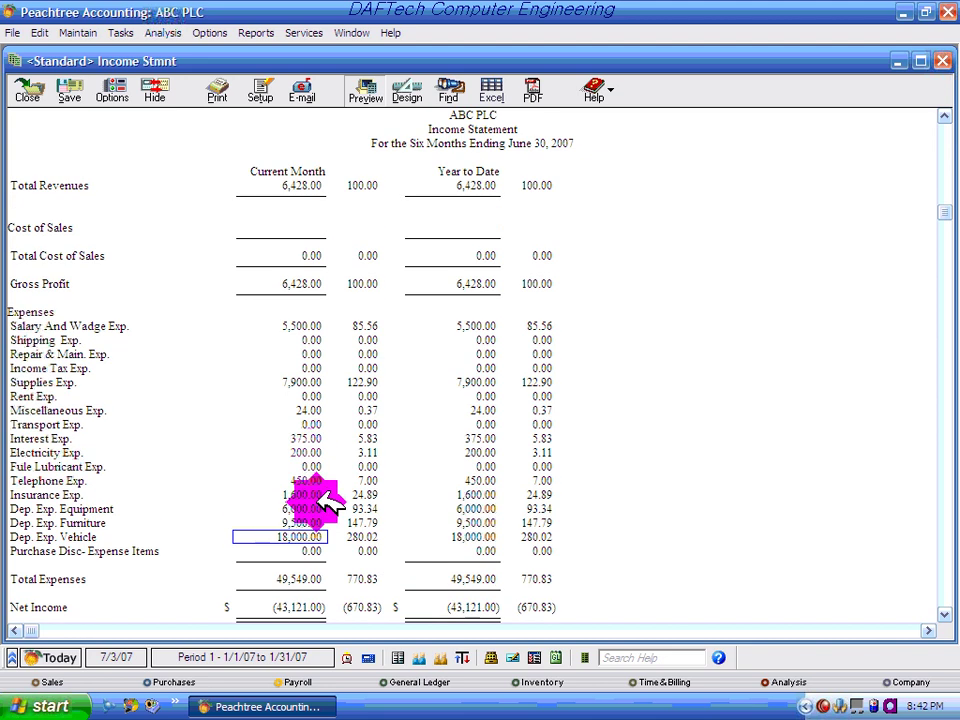
scroll(331, 507, down, 1)
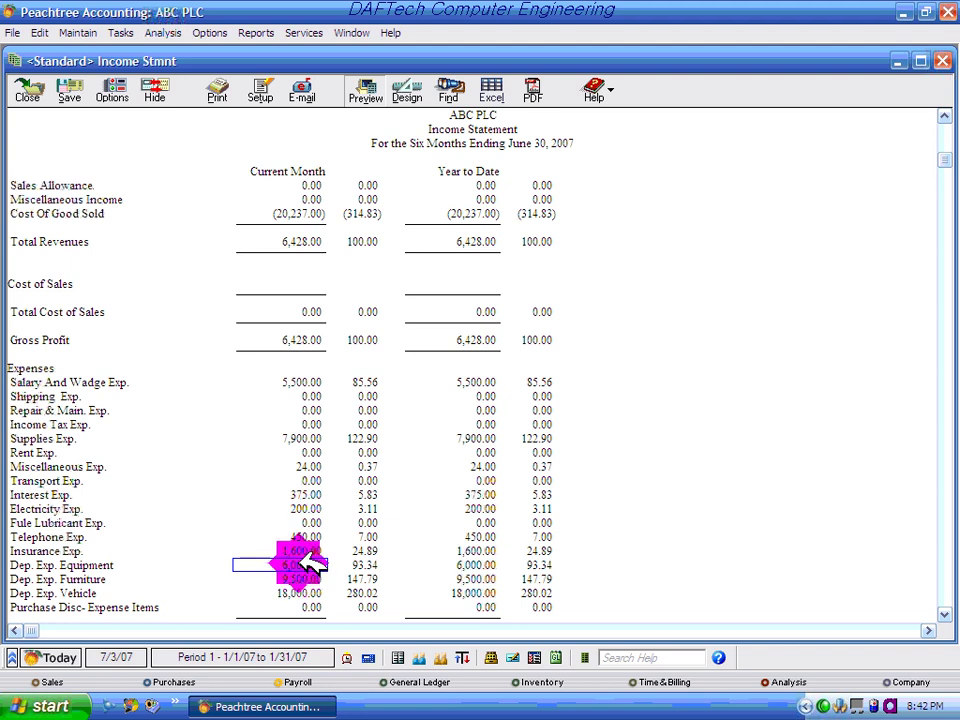
click(308, 437)
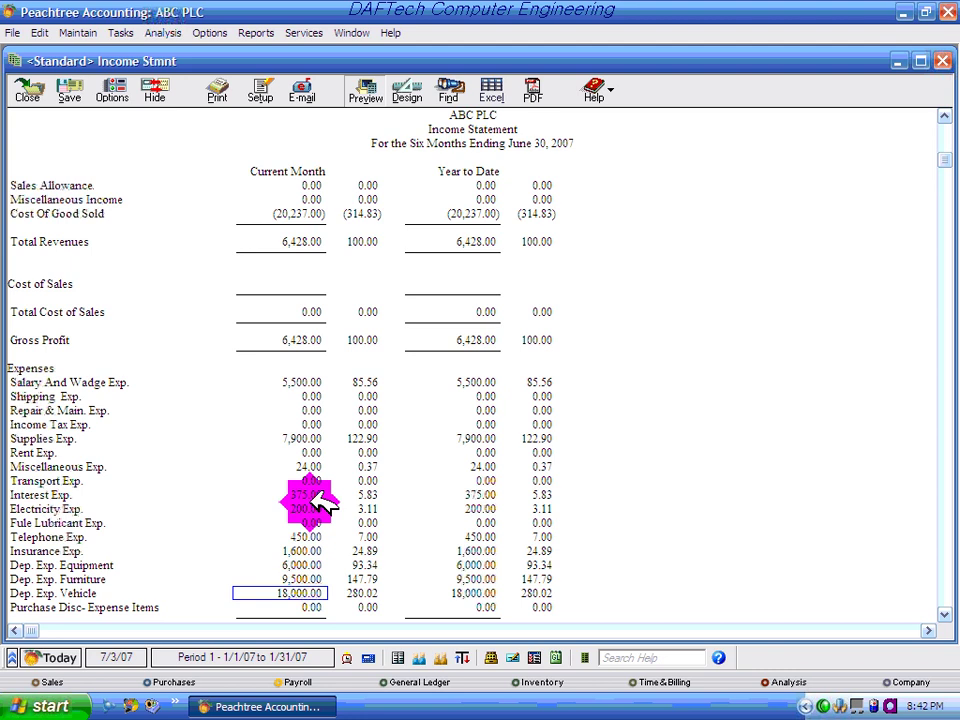
scroll(322, 503, down, 2)
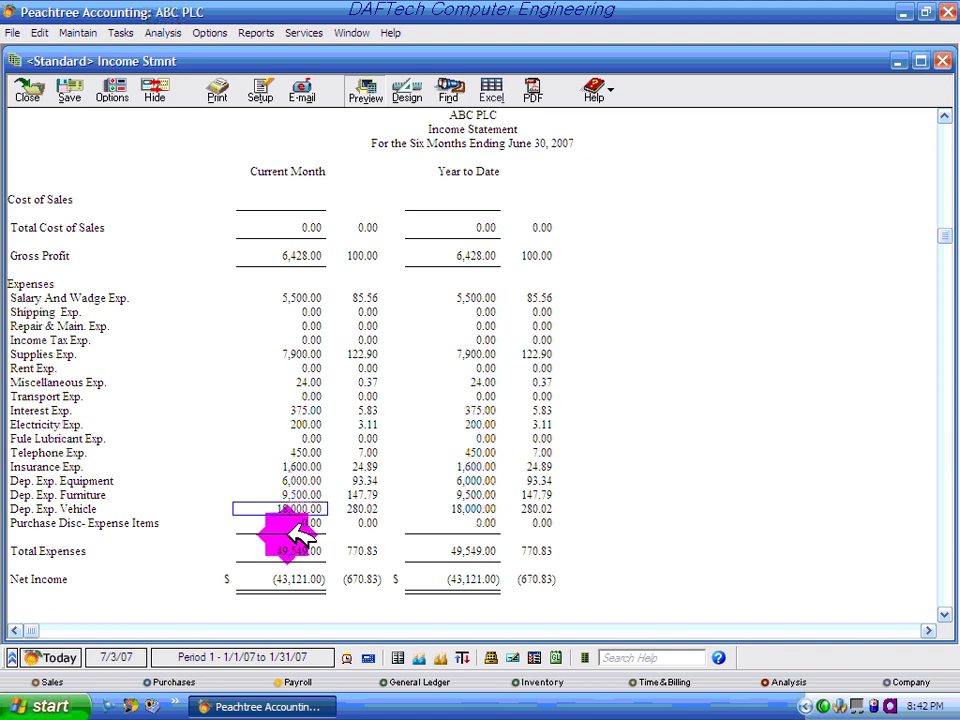
scroll(300, 537, up, 1)
scroll(300, 520, up, 2)
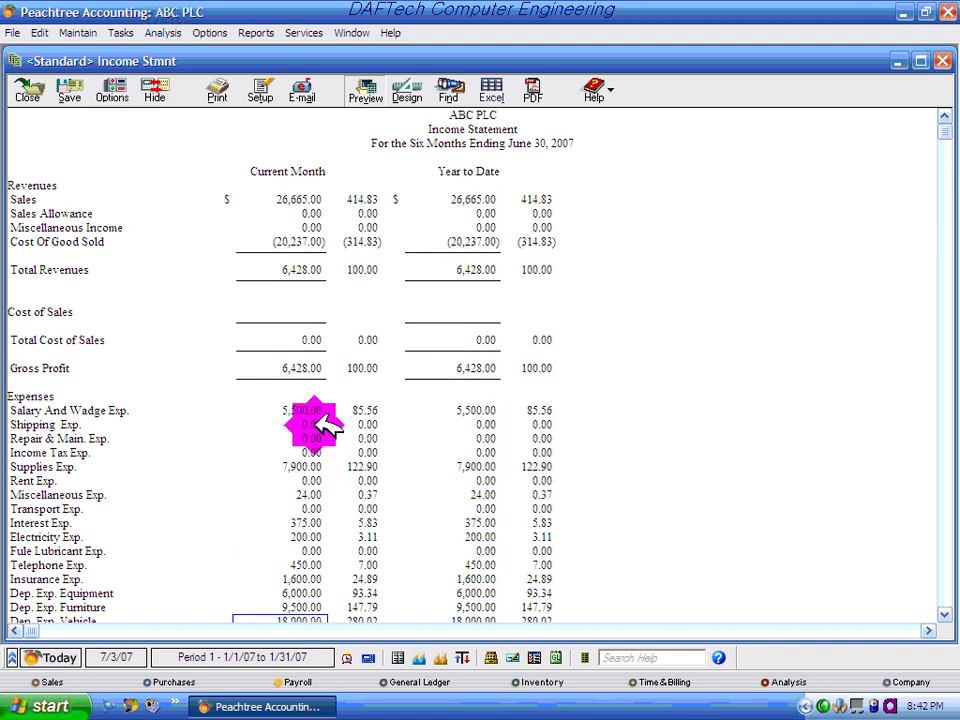
scroll(320, 400, down, 1)
scroll(279, 430, up, 1)
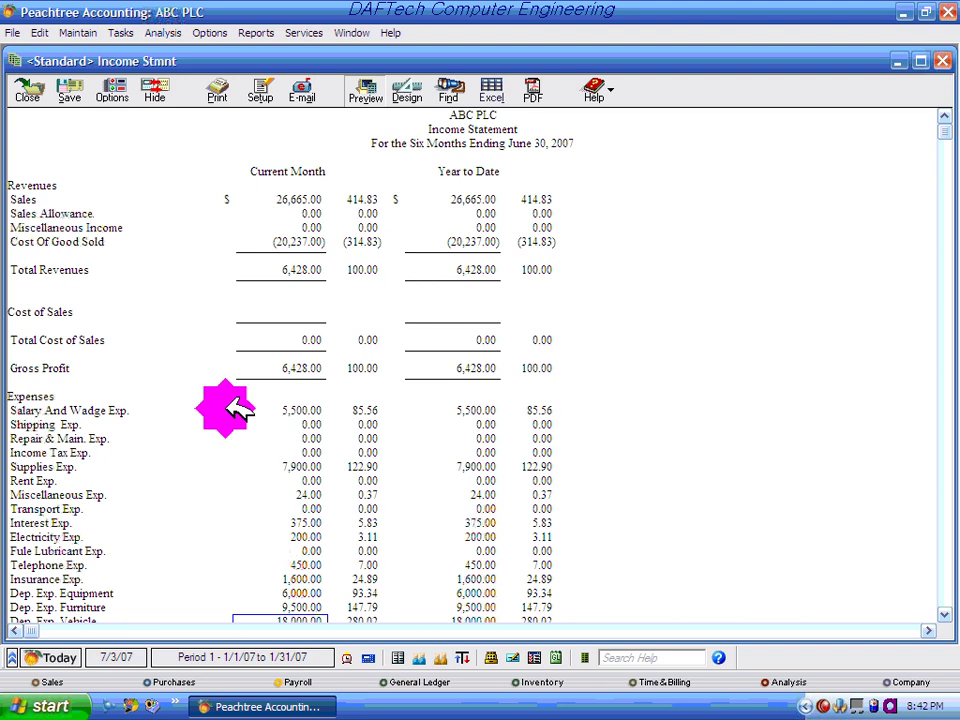
Step: Turn off Show Zero Amounts in the income statement's options and regenerate the report
click(118, 92)
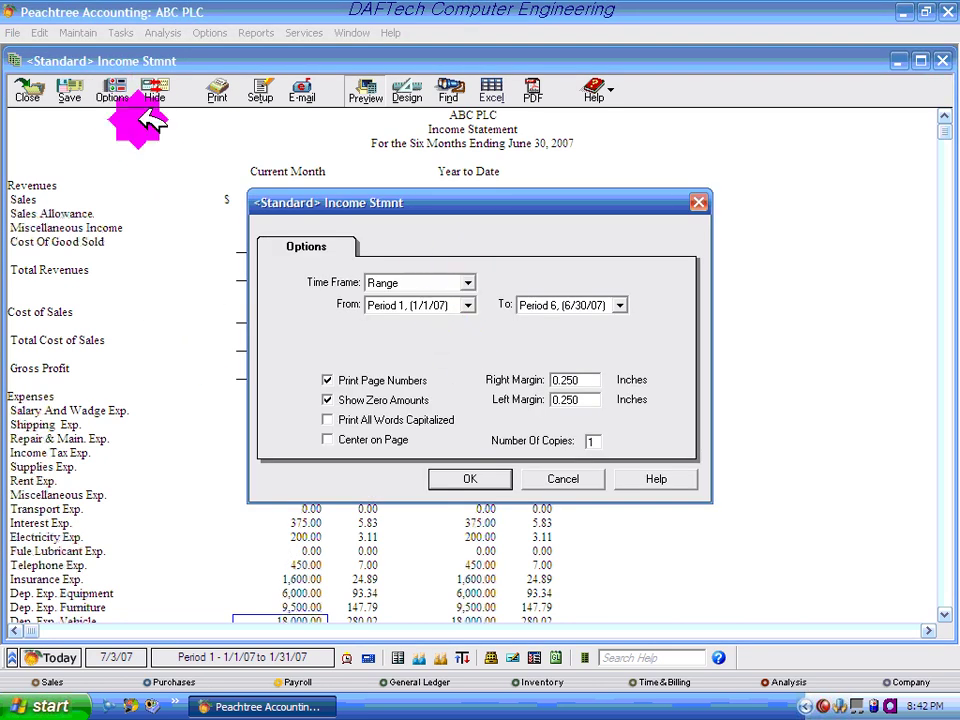
click(300, 244)
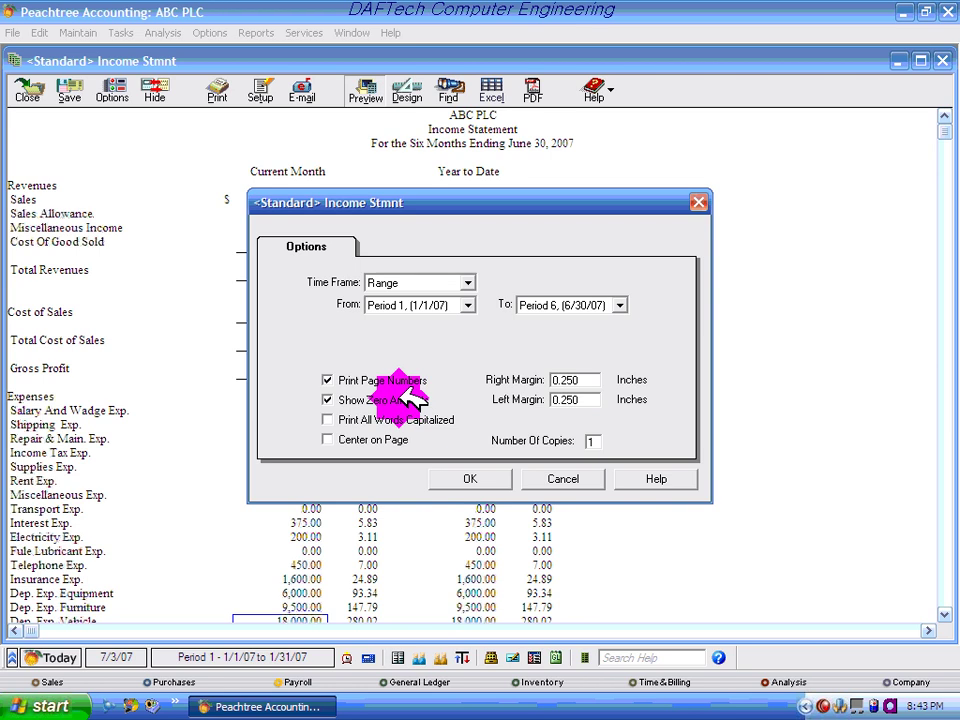
click(398, 399)
click(470, 478)
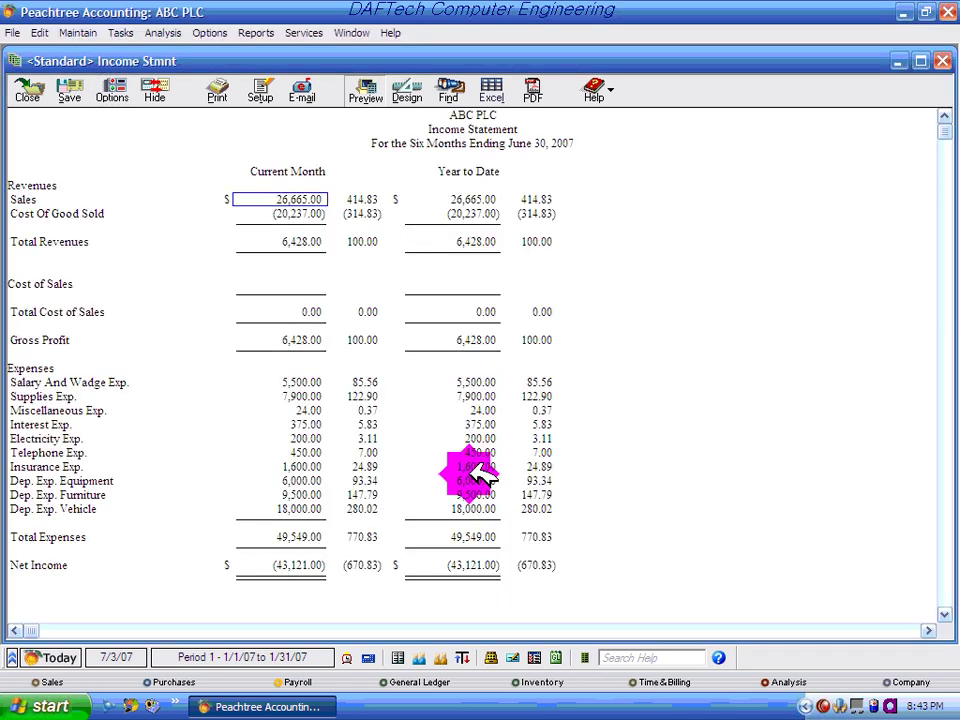
Step: Turn Show Zero Amounts on again for the income statement and regenerate it
click(118, 90)
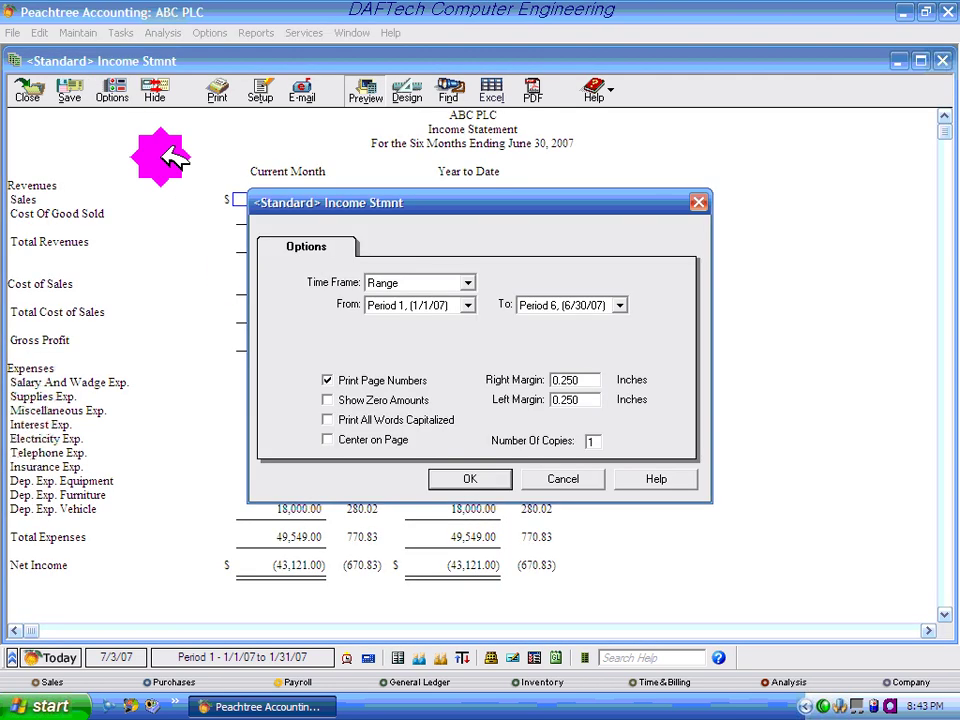
click(327, 399)
click(476, 480)
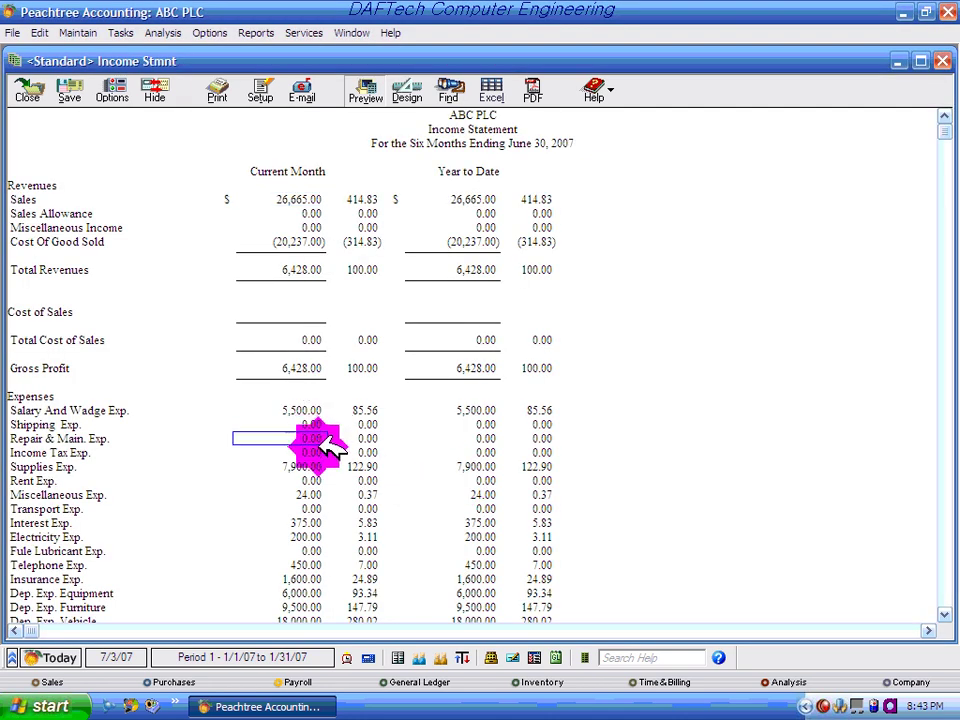
Step: Switch Show Zero Amounts off and back on in the income statement's options, and accept the options
click(112, 92)
click(327, 399)
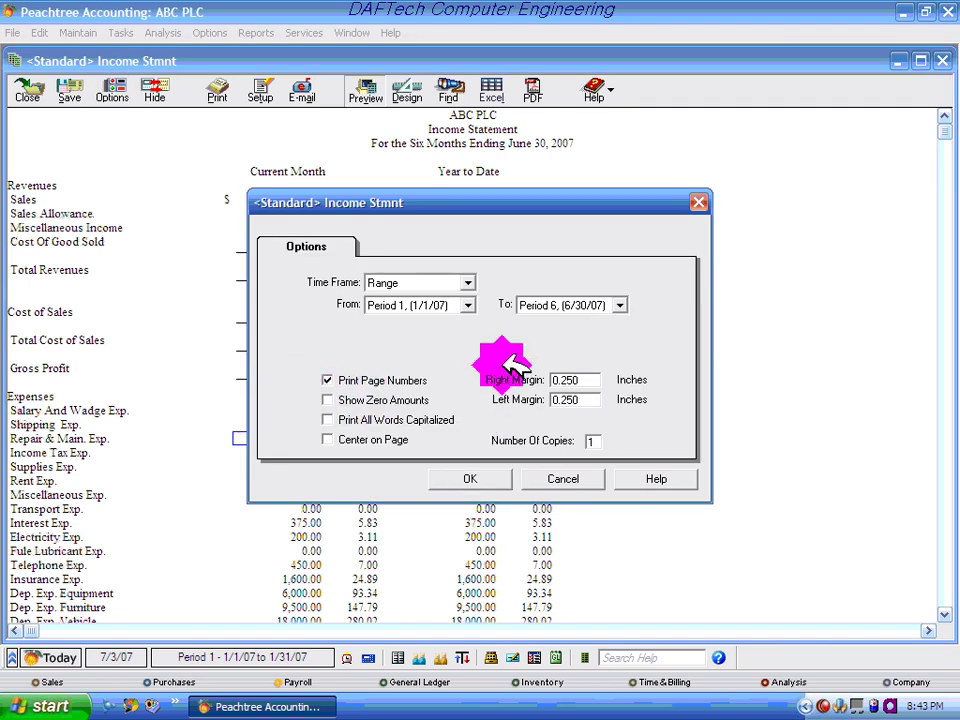
click(343, 399)
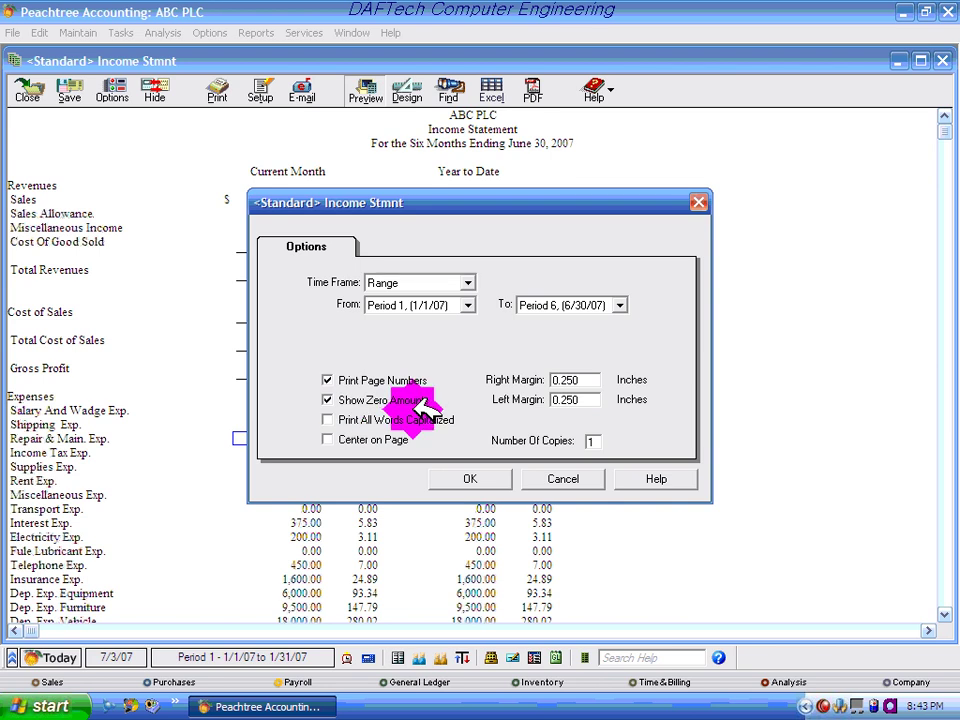
key(Return)
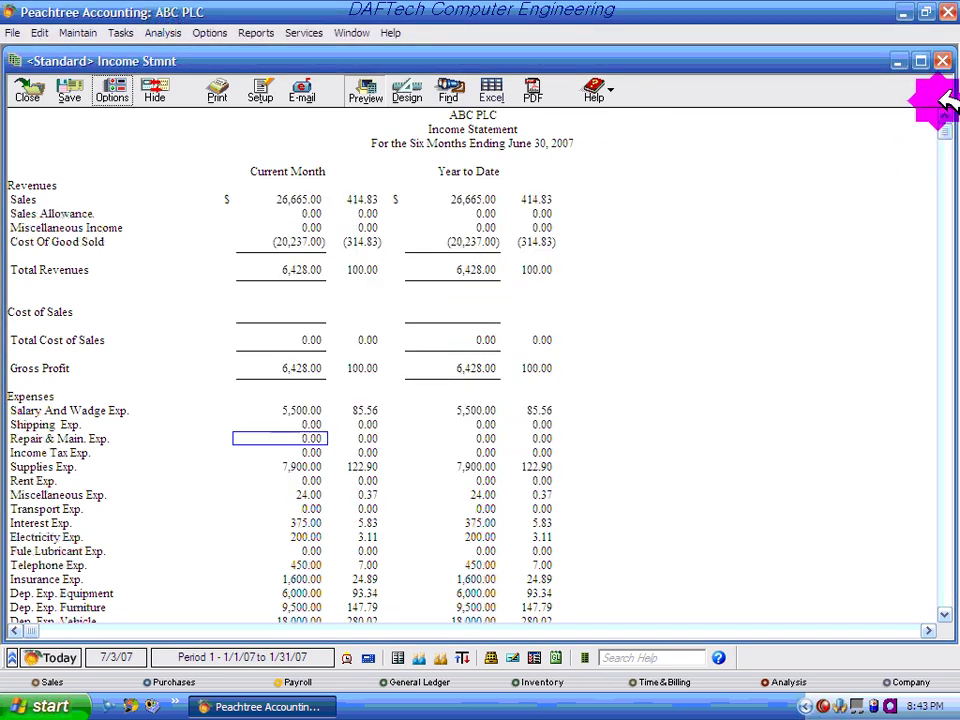
Step: Close the income statement and generate the Item Costing Report from the Inventory report area
click(942, 61)
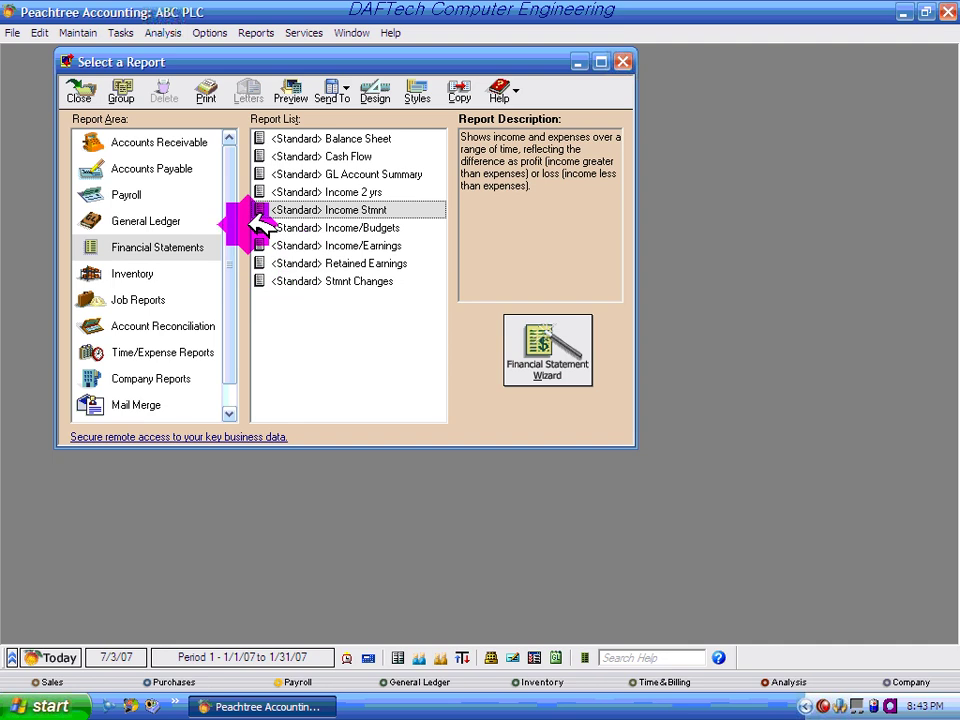
click(140, 273)
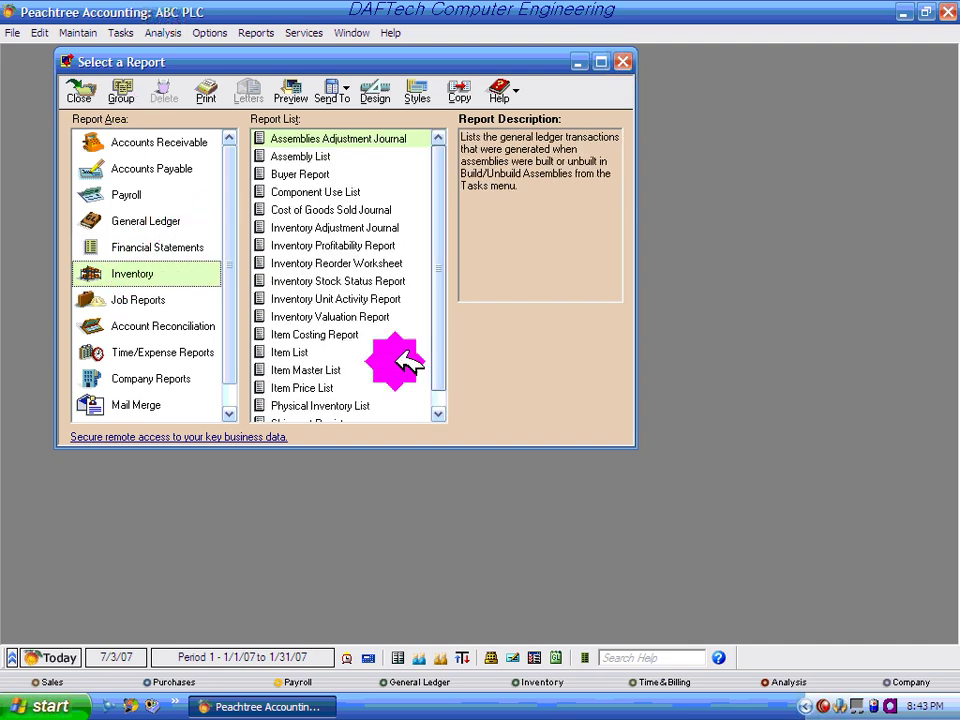
double_click(314, 334)
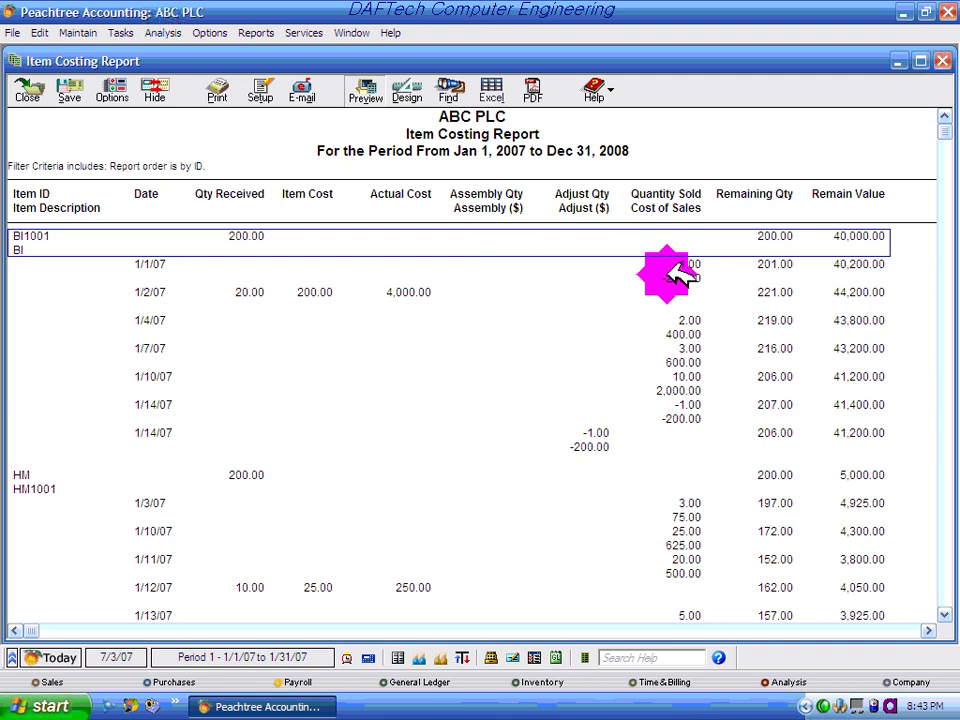
Step: Examine each item's quantity sold and cost of sales through the whole Item Costing Report, and return to its beginning
click(714, 264)
click(700, 296)
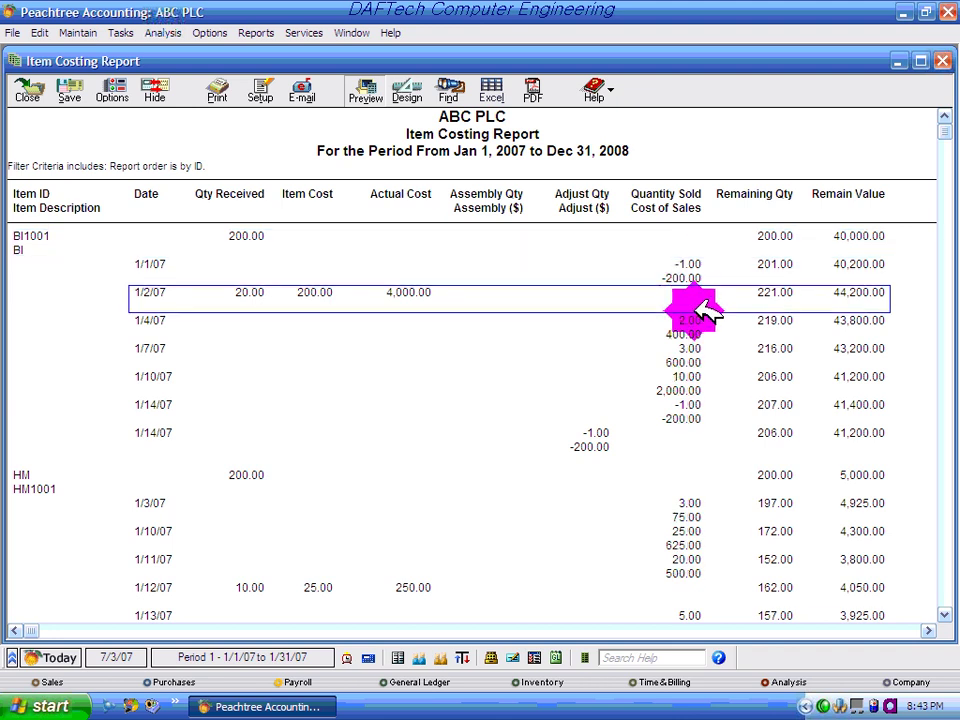
click(703, 328)
click(705, 352)
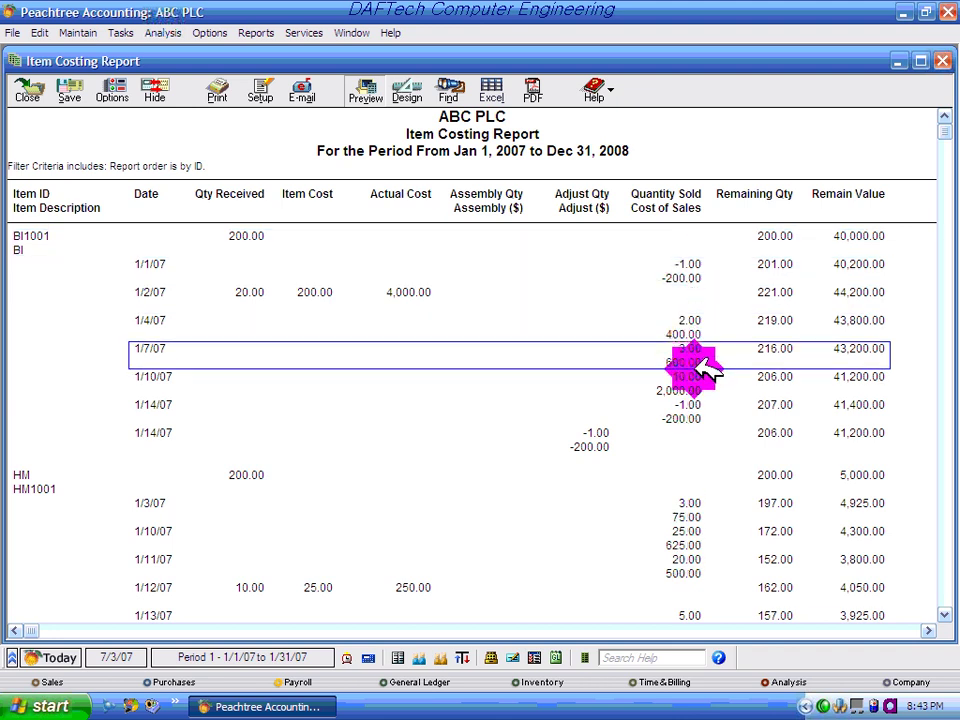
click(707, 380)
scroll(703, 392, down, 4)
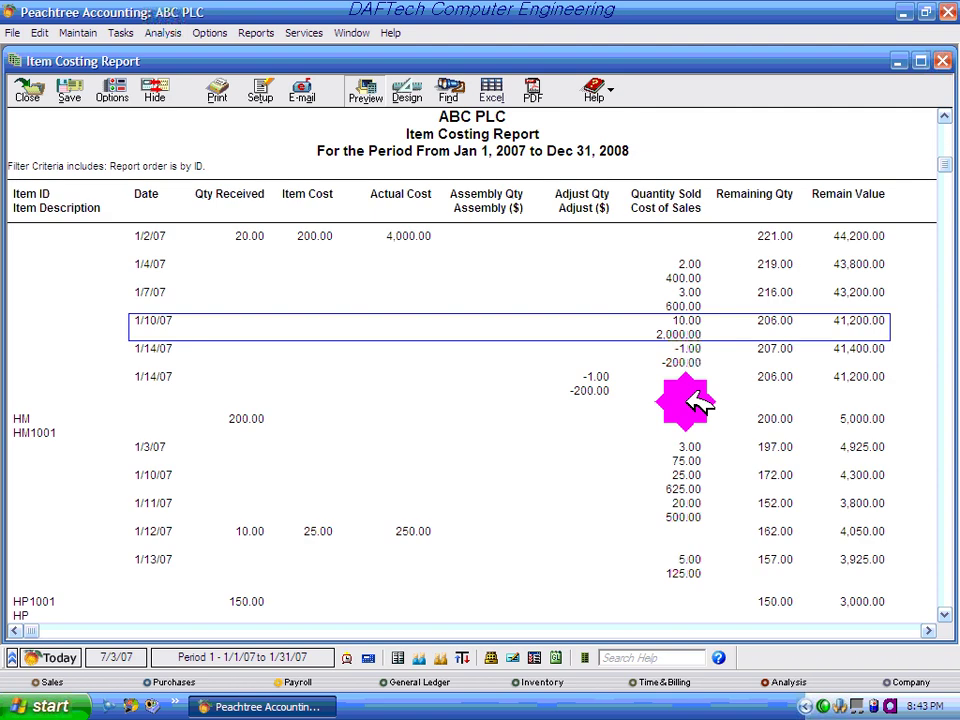
scroll(700, 398, down, 6)
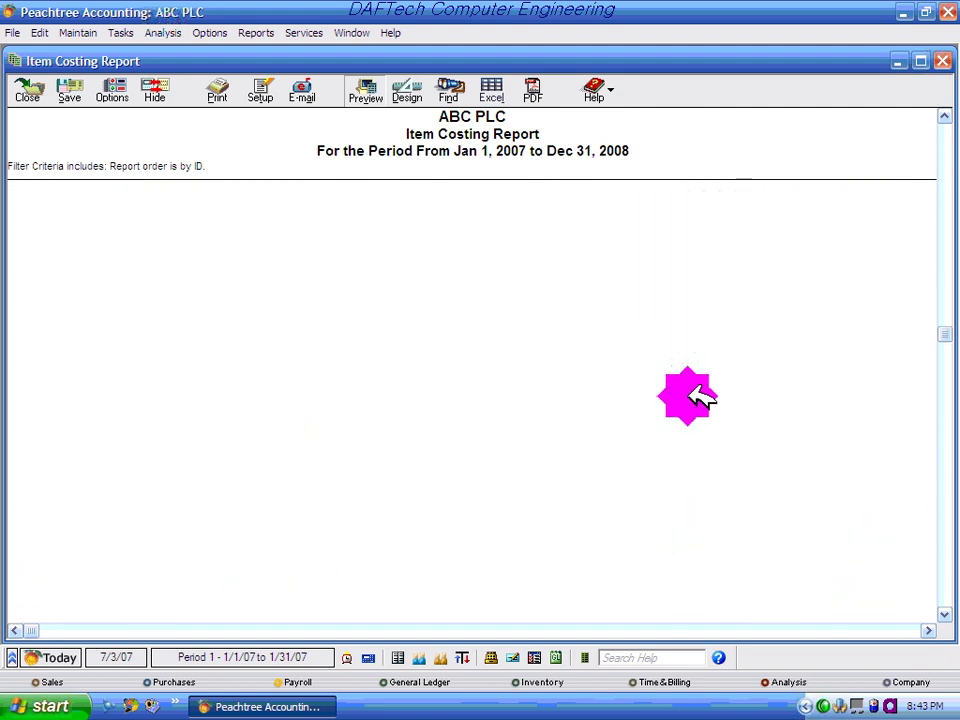
scroll(703, 397, down, 2)
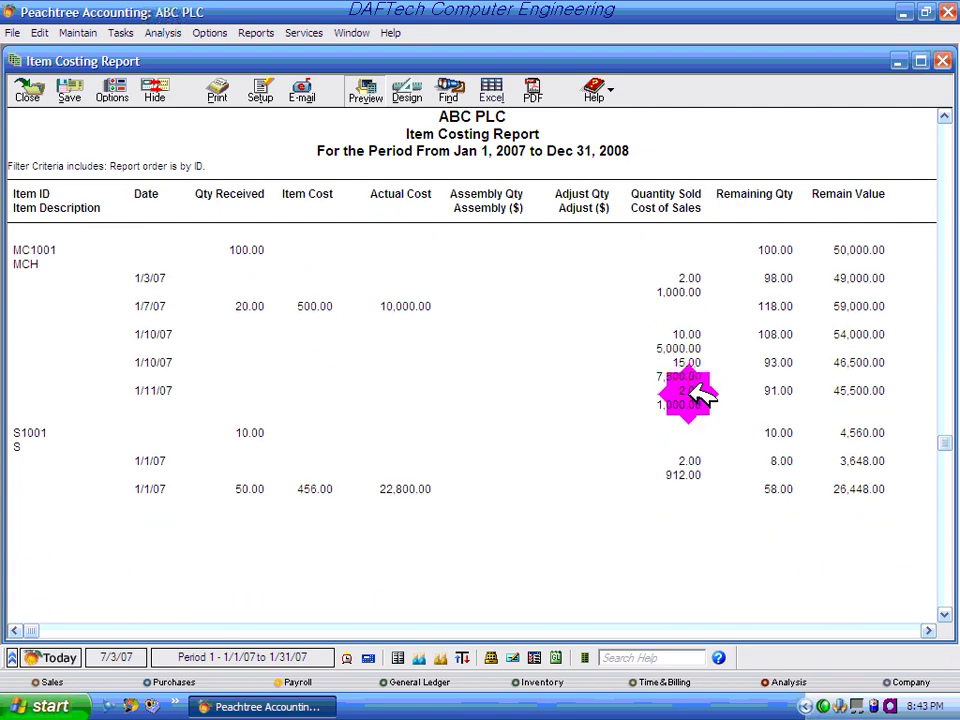
scroll(703, 395, up, 8)
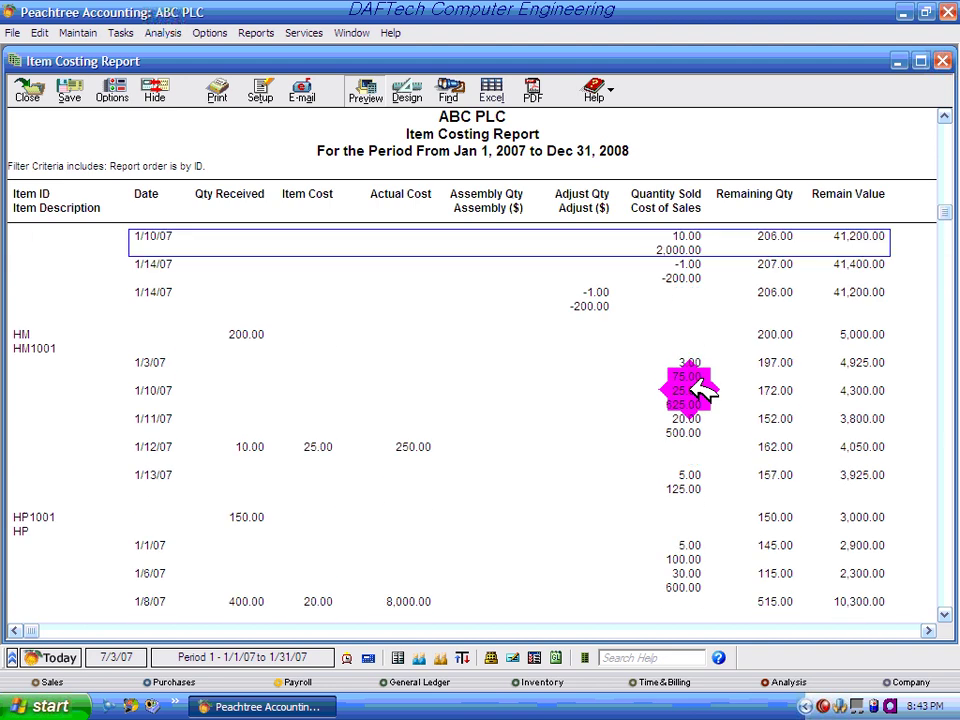
scroll(703, 390, up, 5)
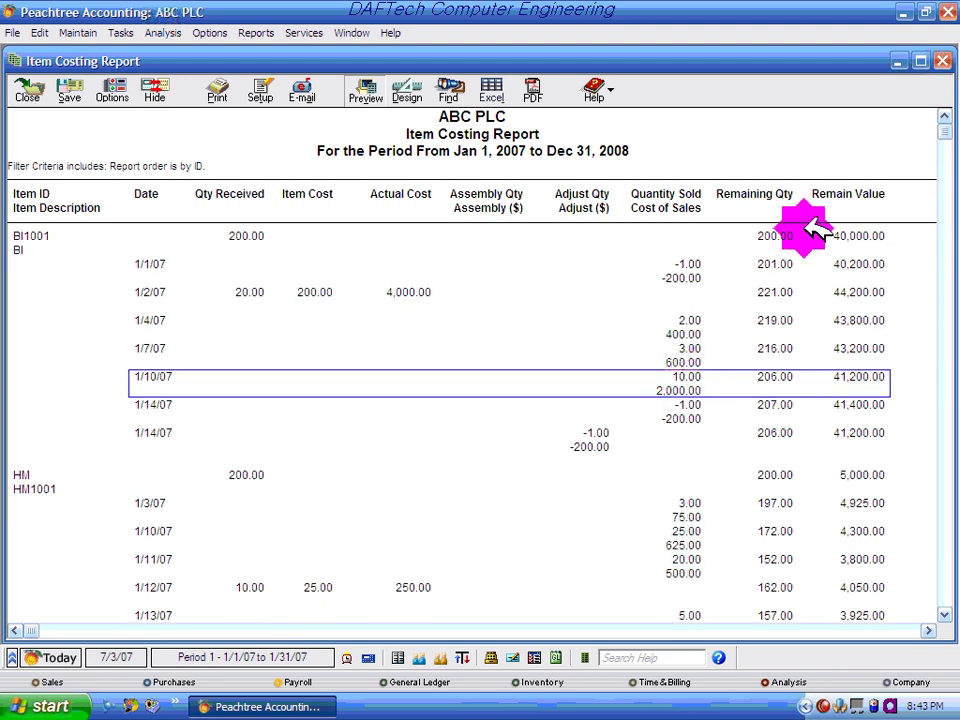
Step: View the credit memo behind item BI1001's 1/1/07 entry in the Item Costing Report, and close it
click(750, 245)
click(738, 268)
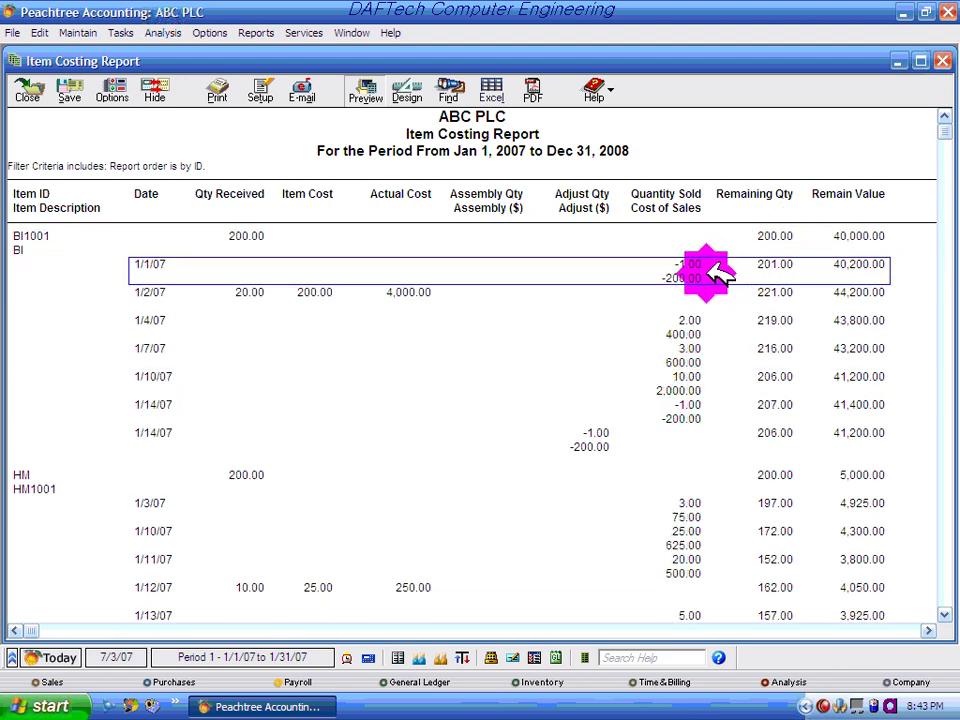
double_click(718, 268)
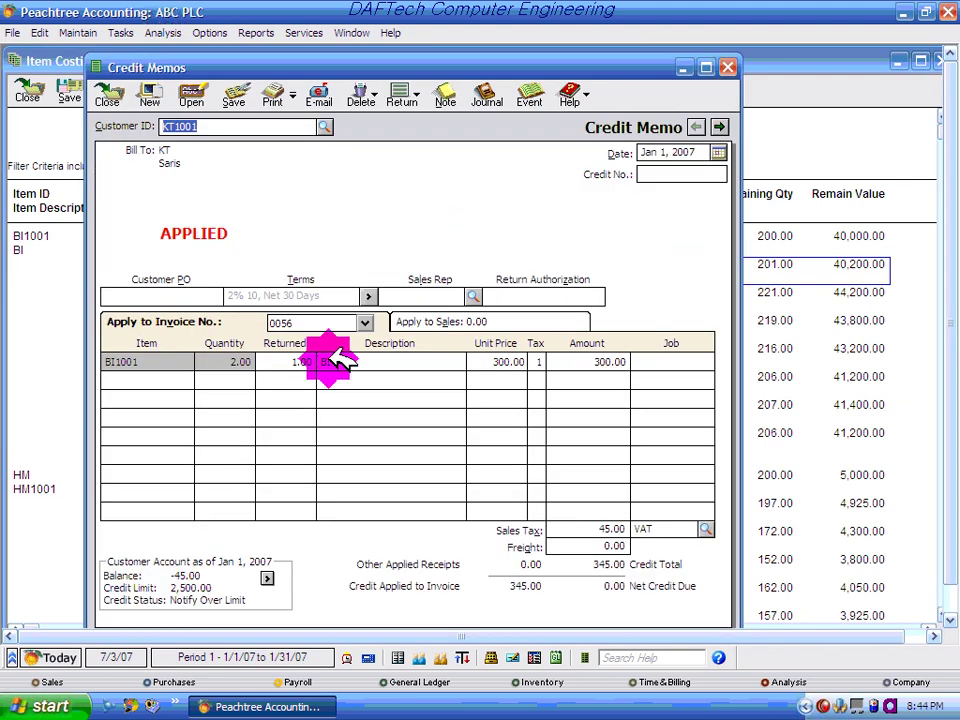
click(728, 67)
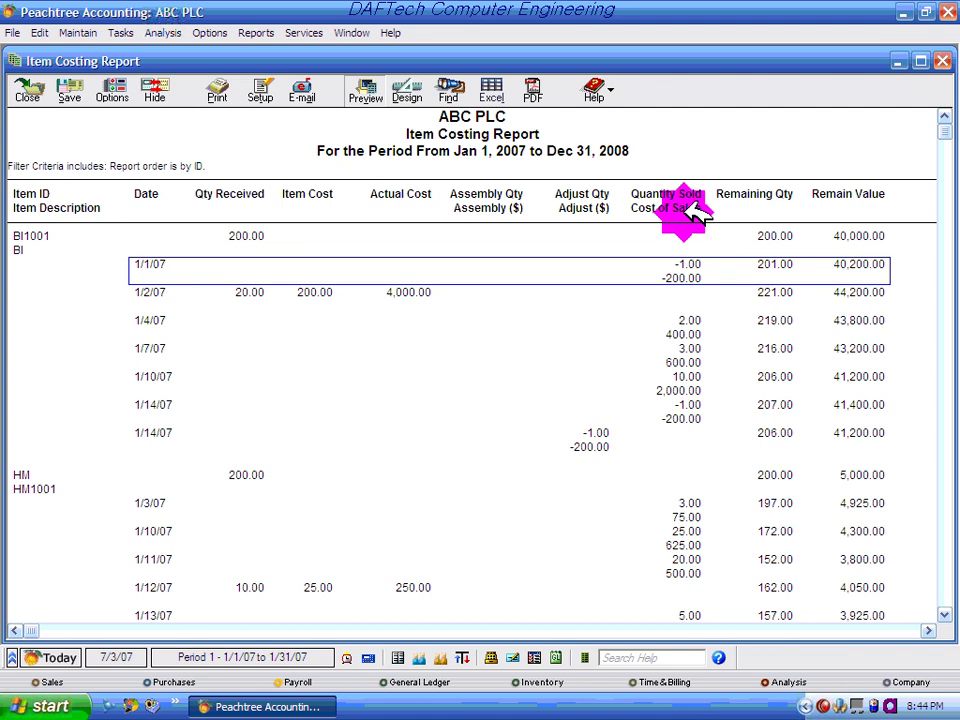
Step: View the sales invoice behind item BI1001's 1/4/07 entry, moving its window into full view, and close it
click(686, 344)
double_click(689, 328)
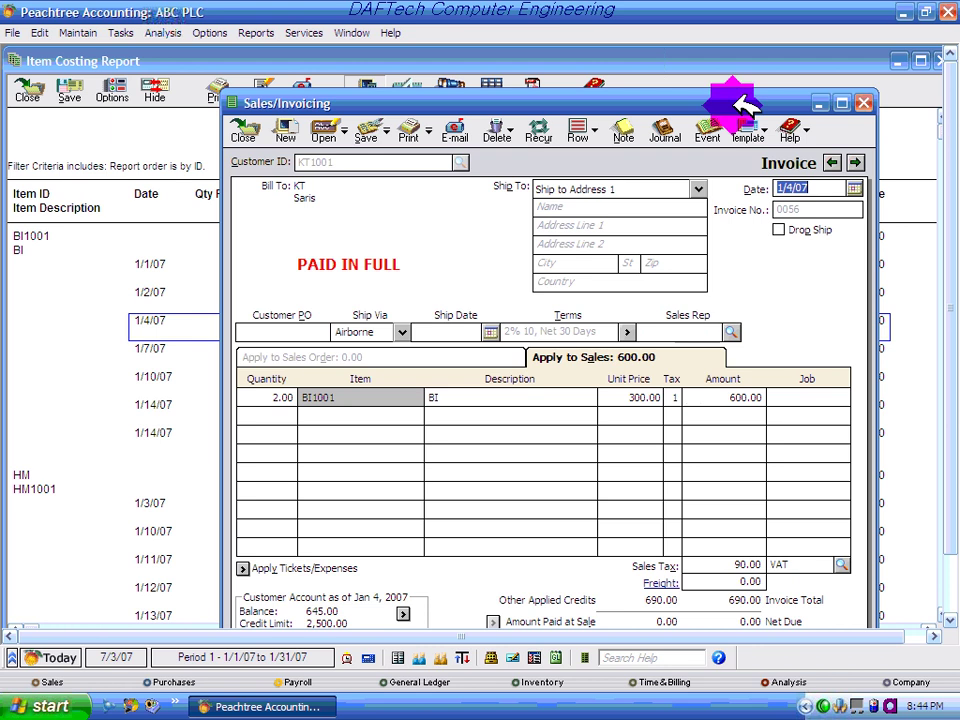
drag(665, 99, 655, 55)
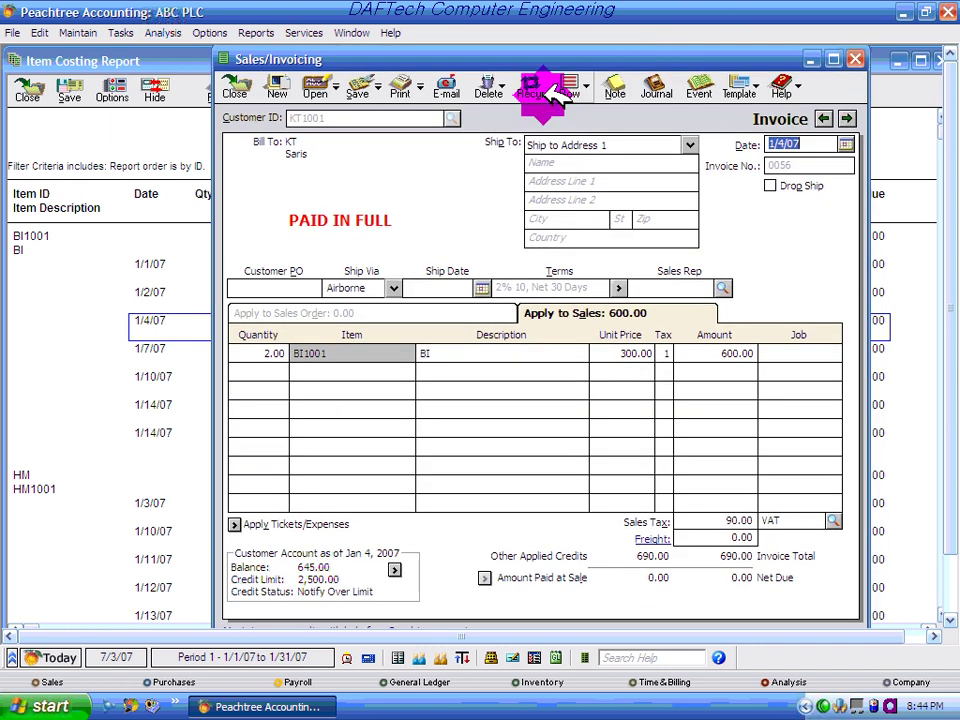
click(855, 59)
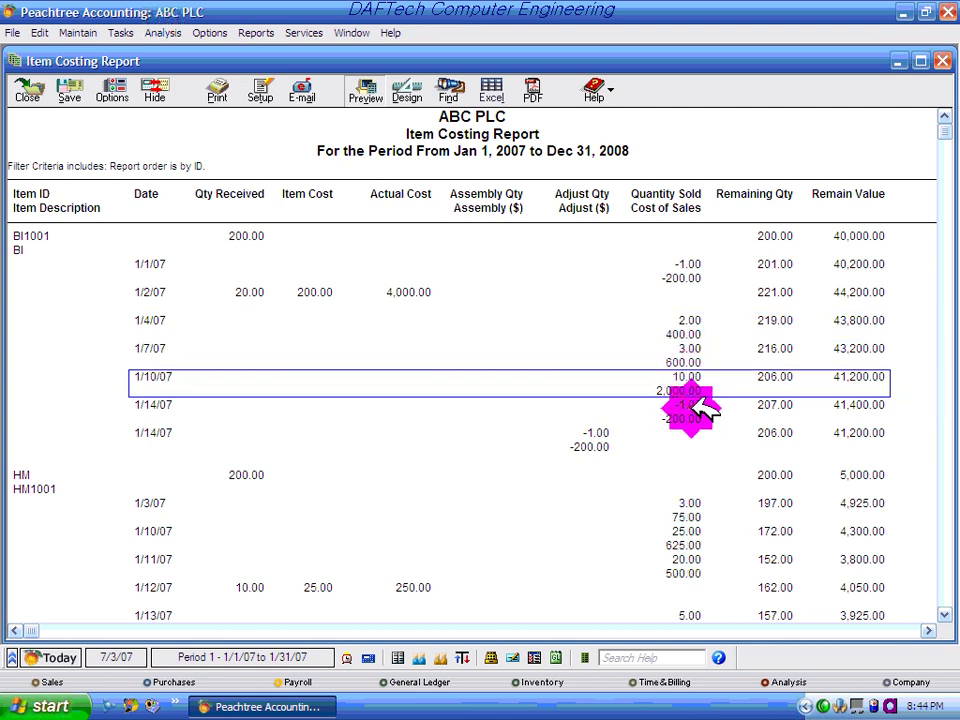
Step: Close the Item Costing Report and generate the Inventory Unit Activity Report
click(942, 61)
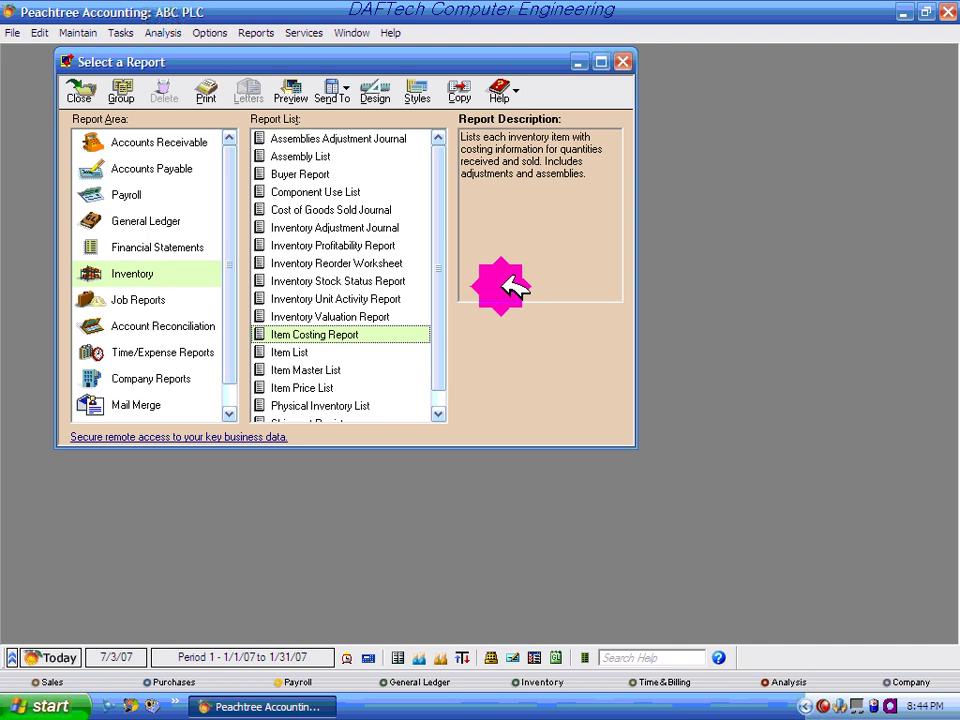
click(350, 298)
double_click(350, 298)
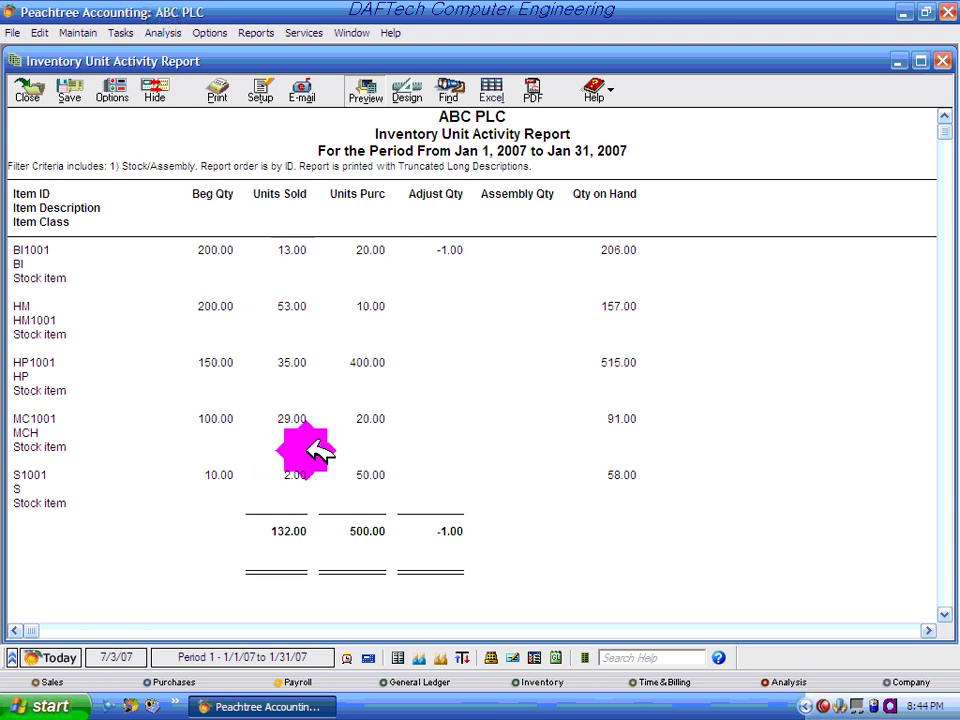
Step: Generate the Inventory Adjustment Journal in place of the open report, and view and close the adjustment behind its 1/14/07 entry
click(942, 61)
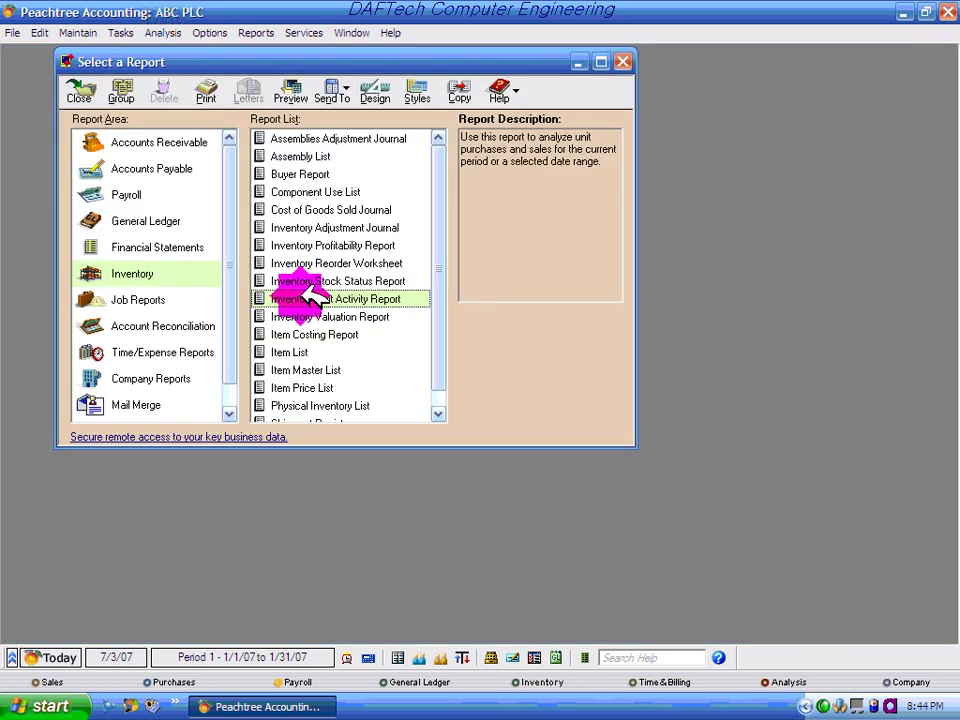
double_click(340, 228)
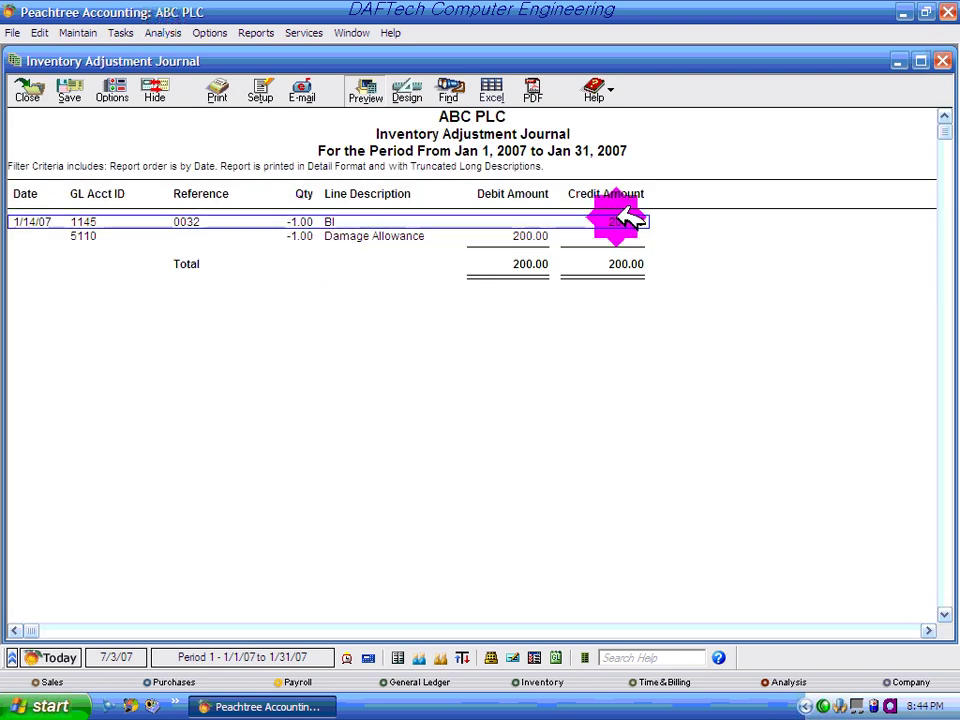
double_click(84, 224)
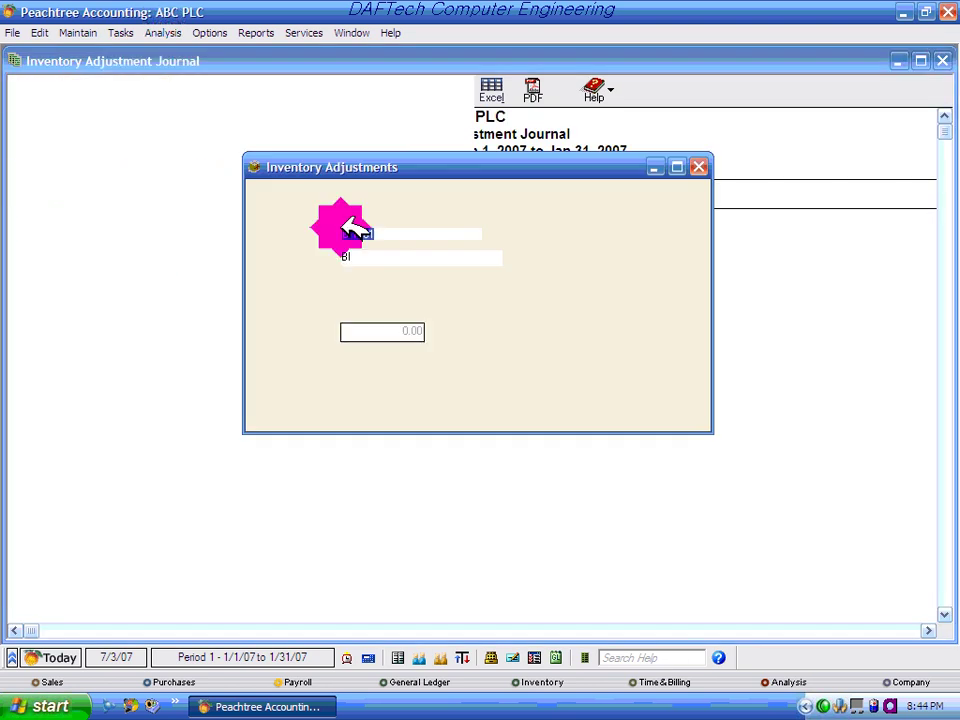
click(699, 167)
Step: View the Cost of Goods Sold Journal in place of the Inventory Adjustment Journal, and close it
click(941, 61)
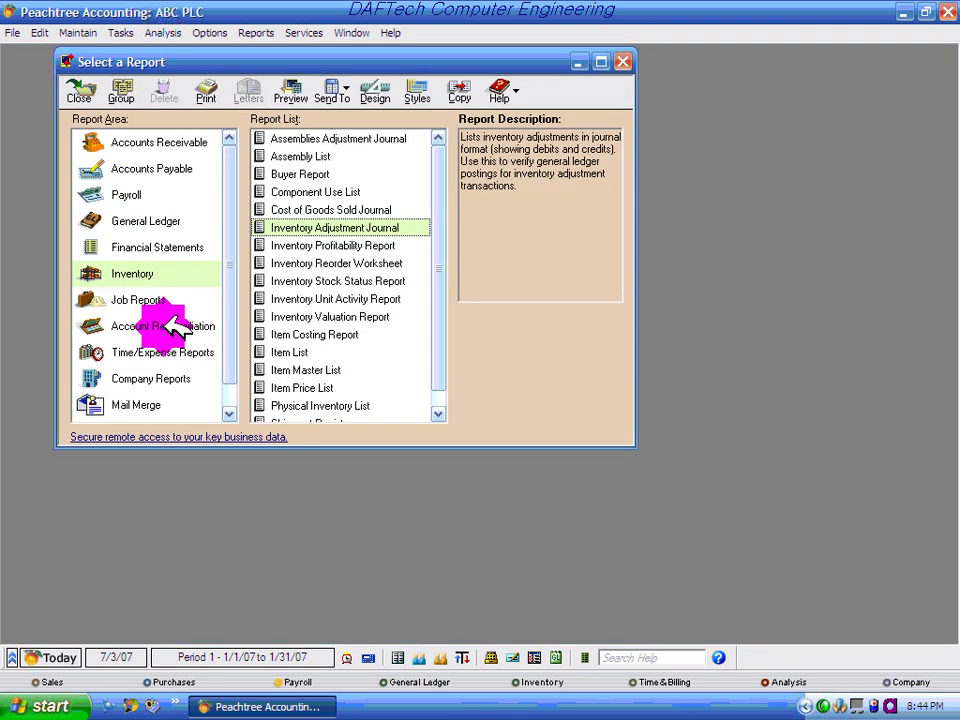
double_click(346, 210)
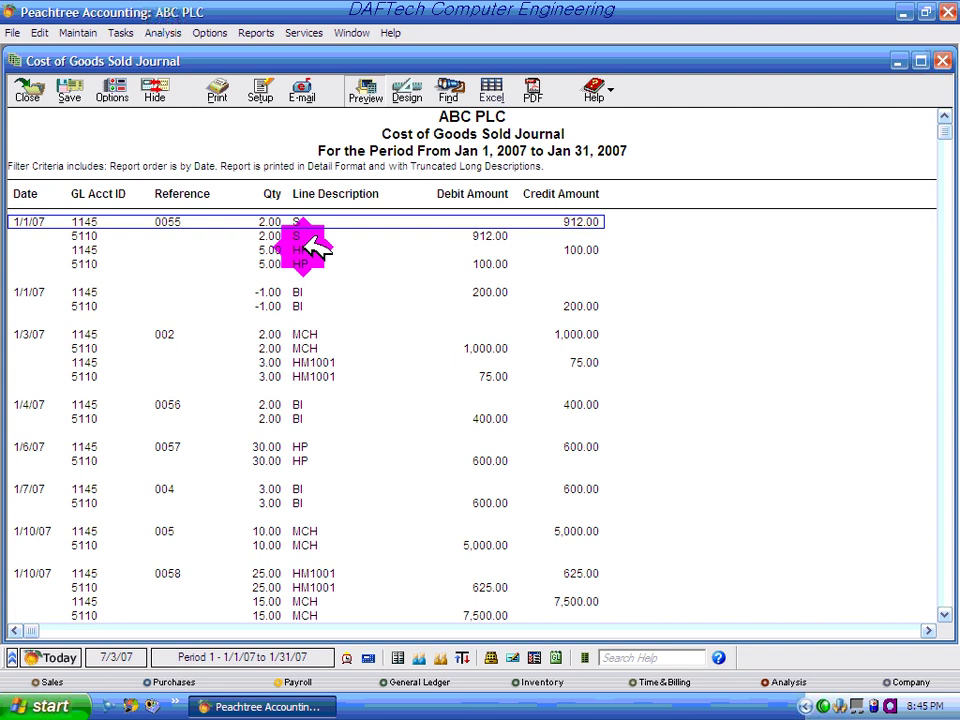
click(941, 61)
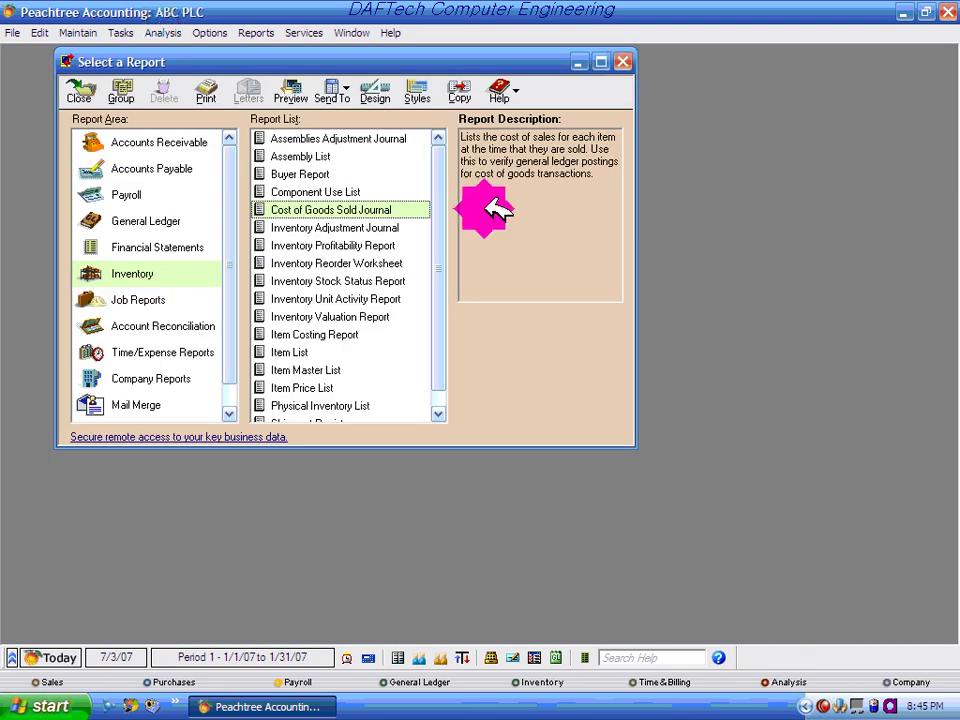